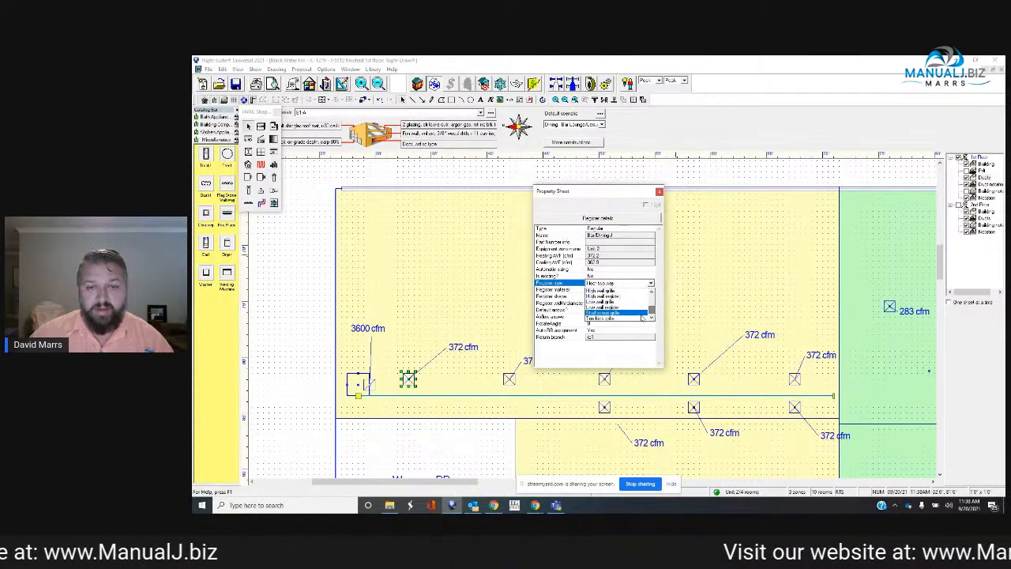
- Set the register type to Stud space grille for the two registers nearest the 3600 cfm unit in Bar/Dining
click(621, 314)
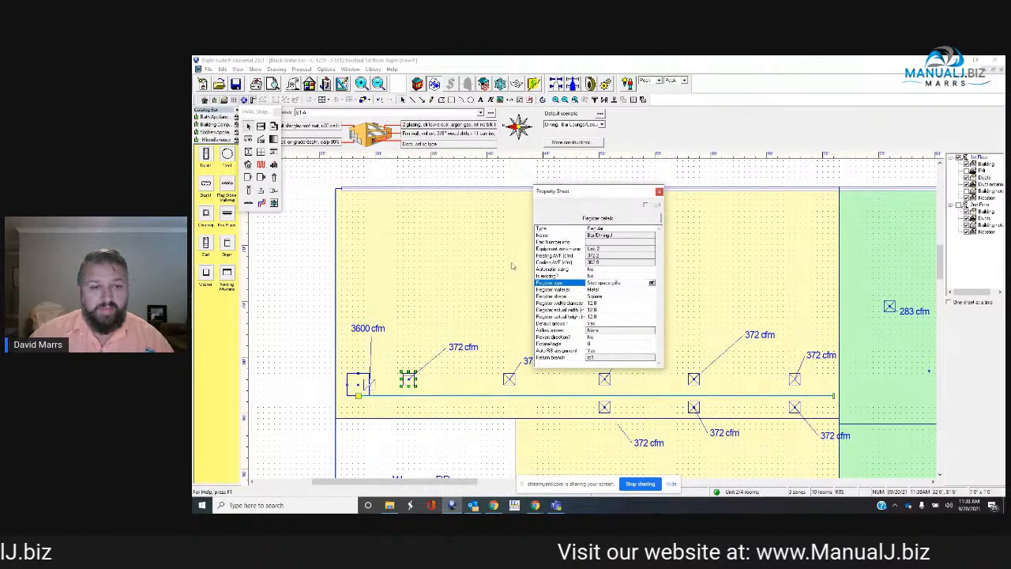
click(511, 380)
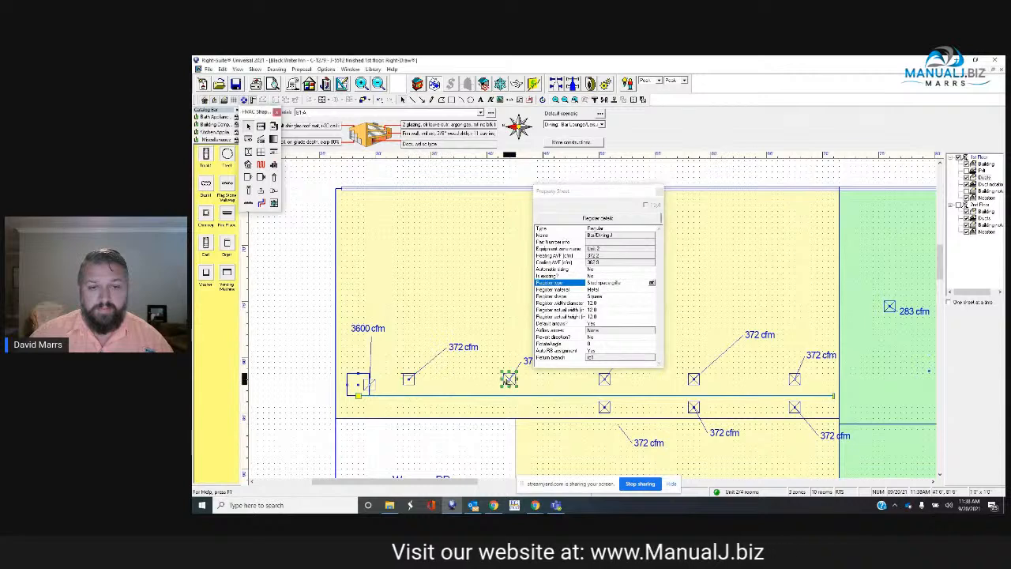
click(618, 284)
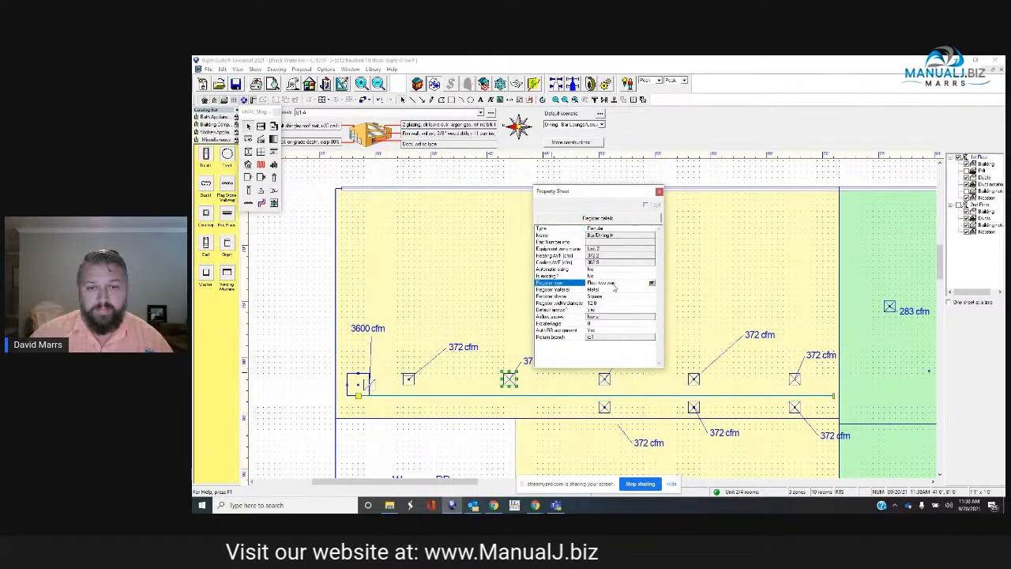
click(650, 283)
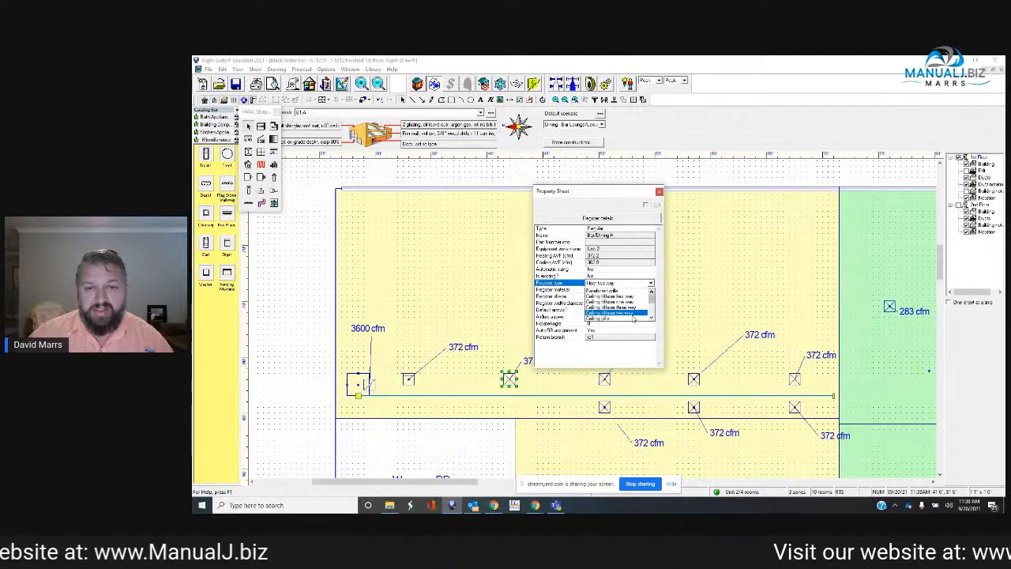
scroll(638, 315, down, 2)
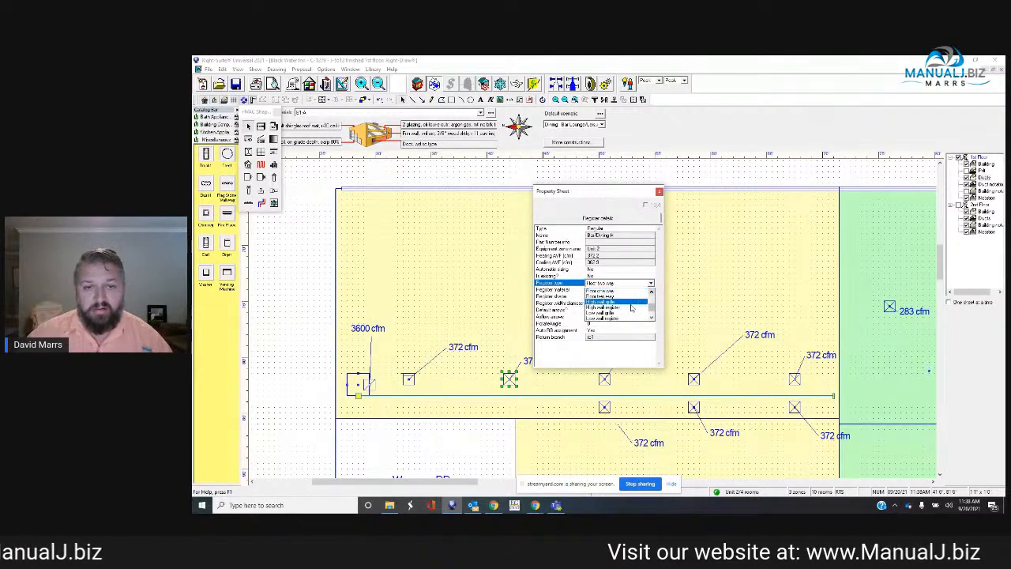
scroll(634, 306, down, 2)
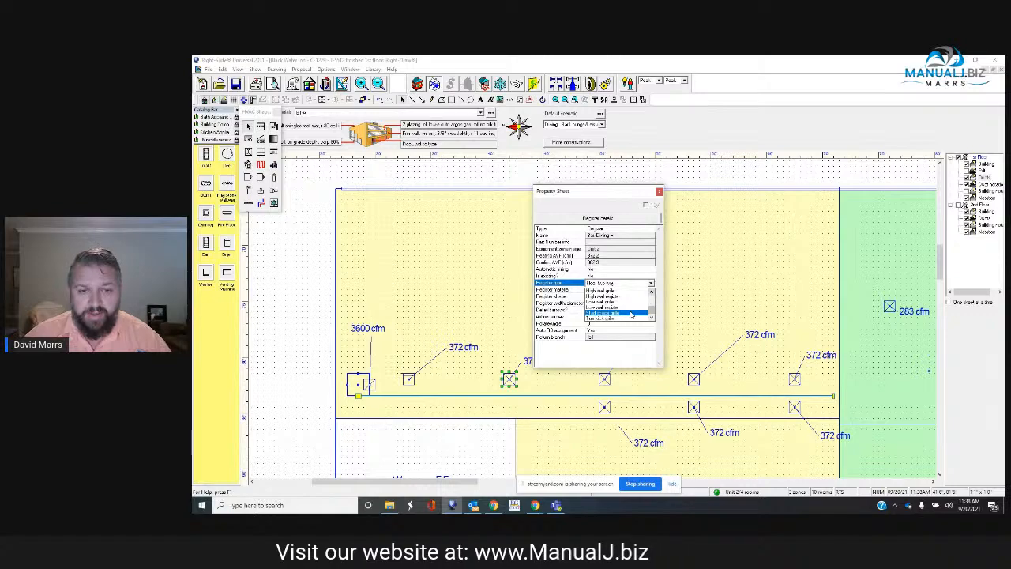
click(632, 314)
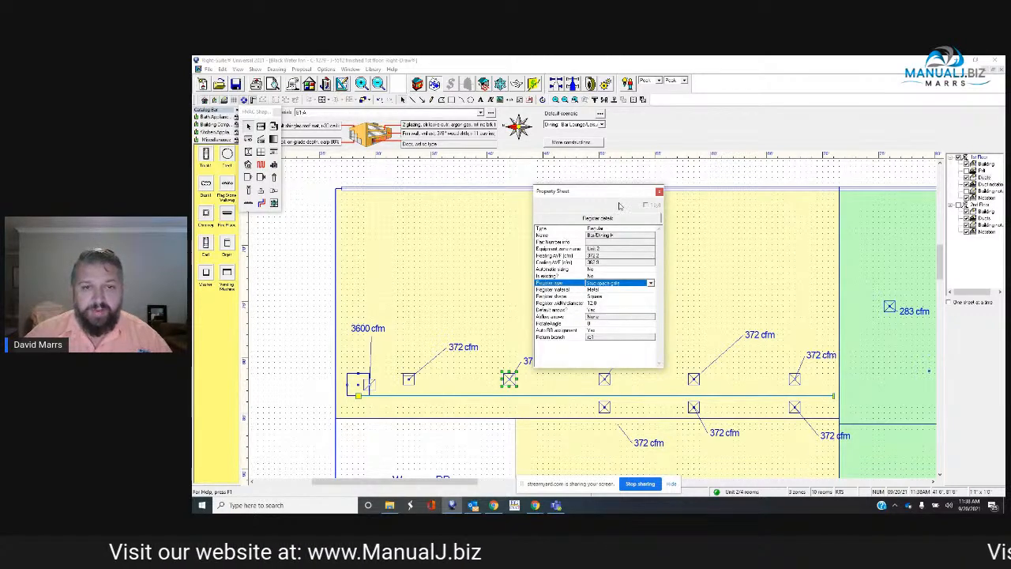
drag(572, 192, 734, 152)
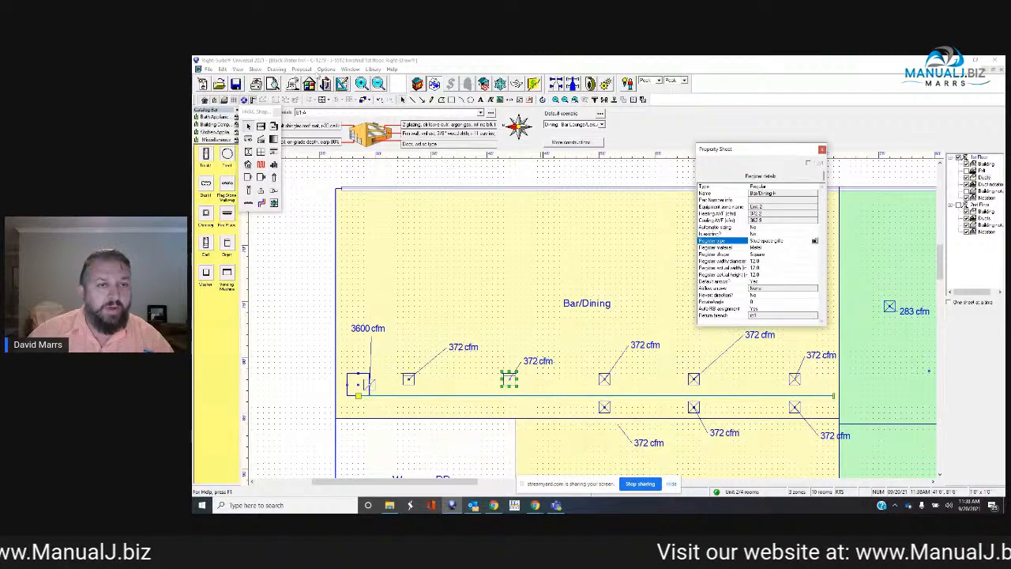
- Switch the duct drawing mode to two-line ducts
click(281, 70)
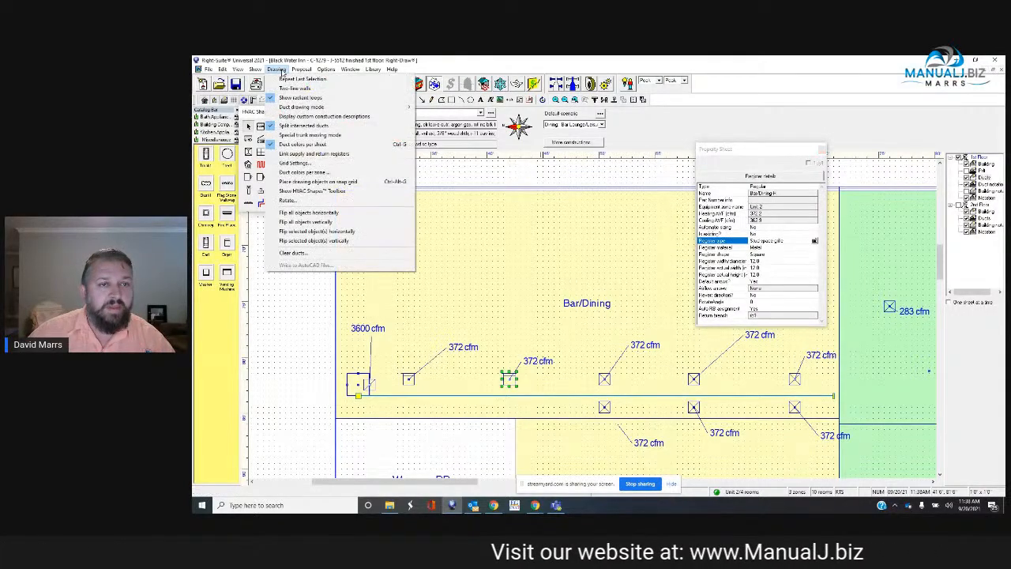
mouse_move(305, 110)
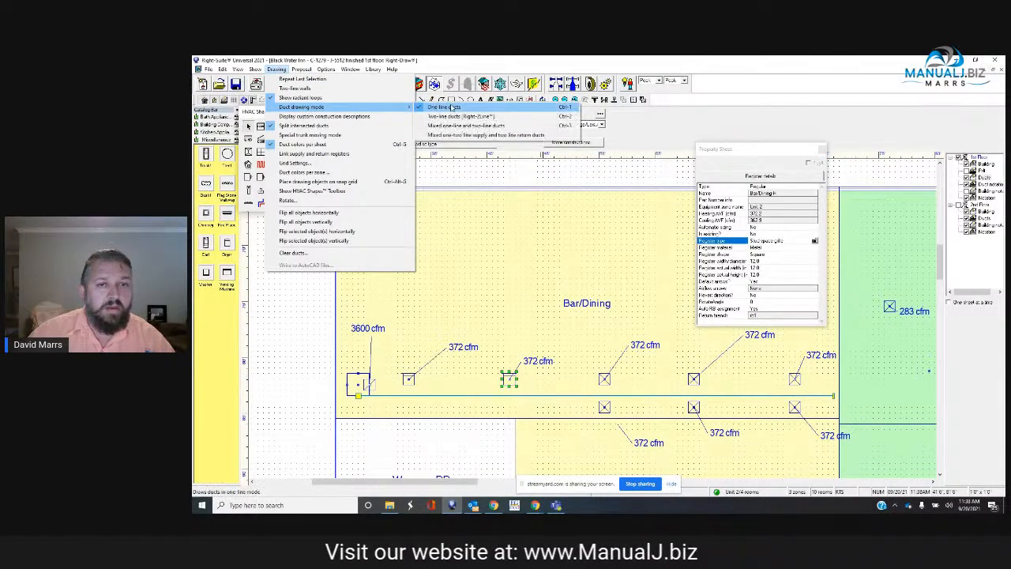
click(454, 121)
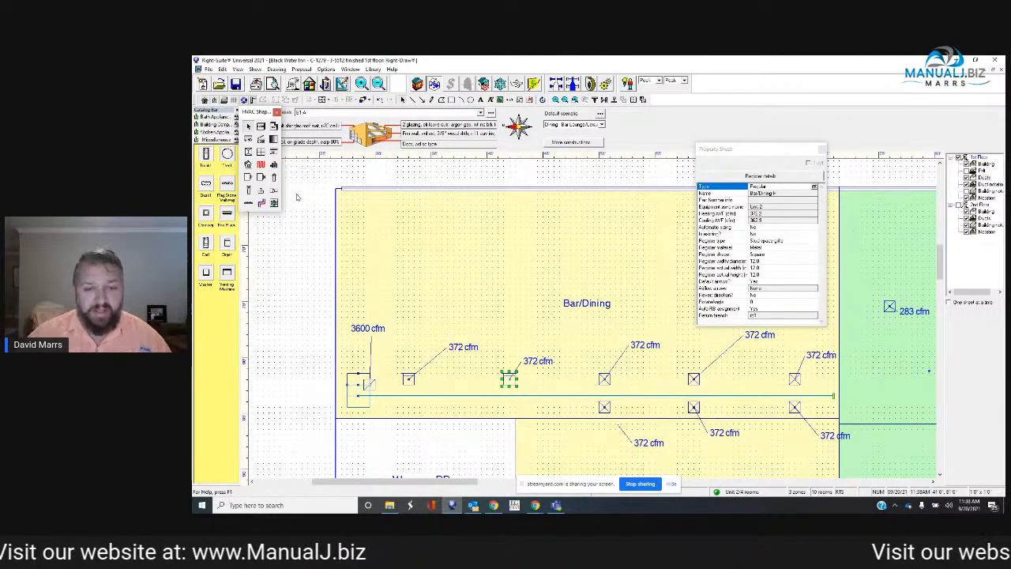
- Move the register nearest the 3600 cfm unit onto the trunk duct and place the duct size label above the duct
click(408, 382)
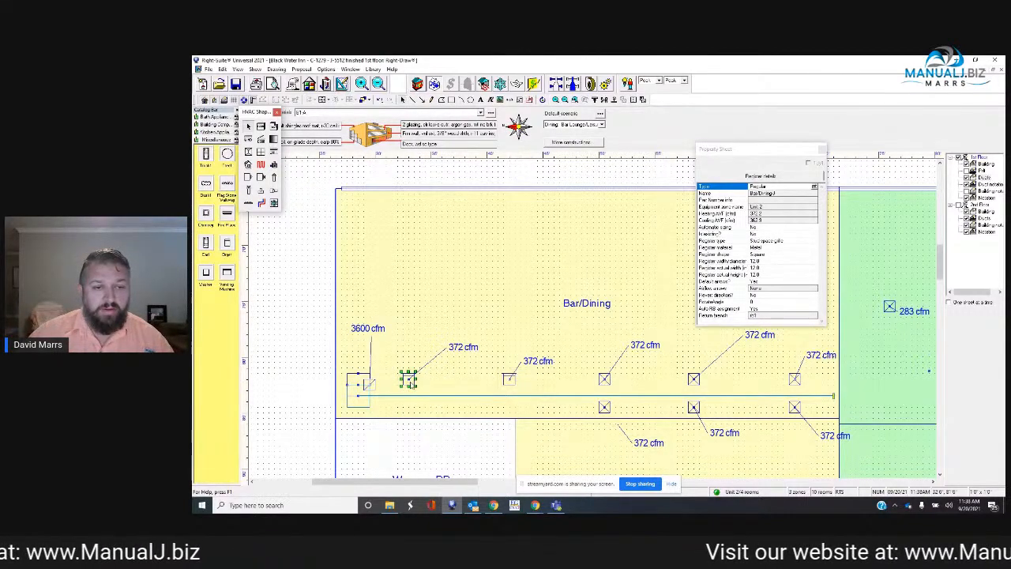
drag(411, 396, 410, 400)
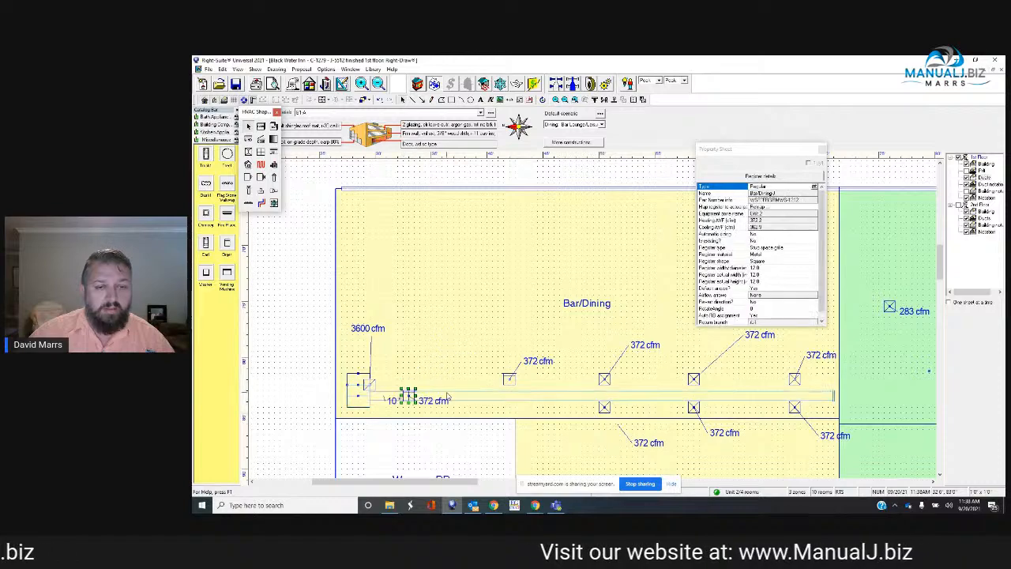
click(394, 402)
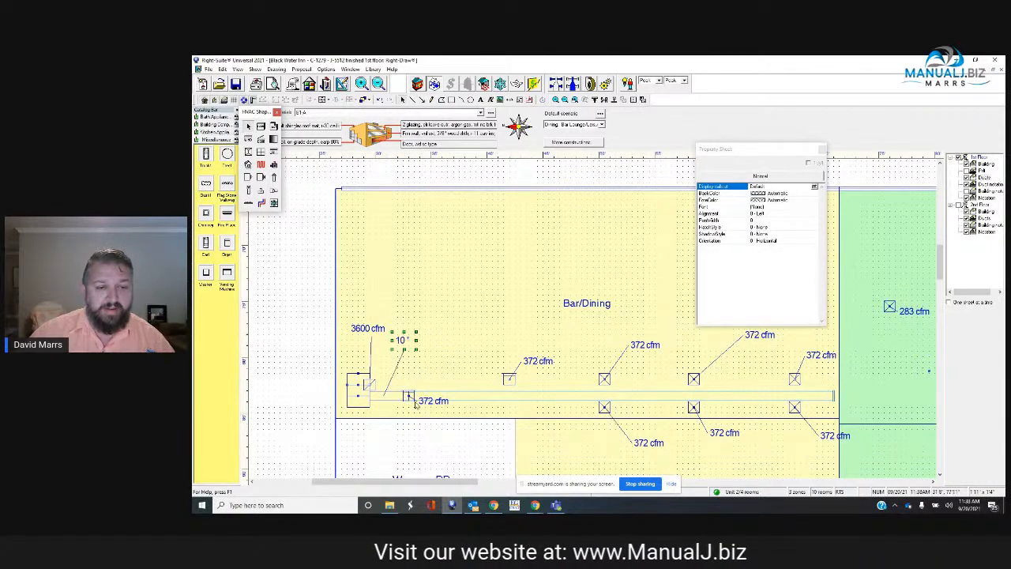
- Move the second register onto the trunk, finish the part mapping wizard, and reposition both registers' airflow labels above the duct
click(512, 381)
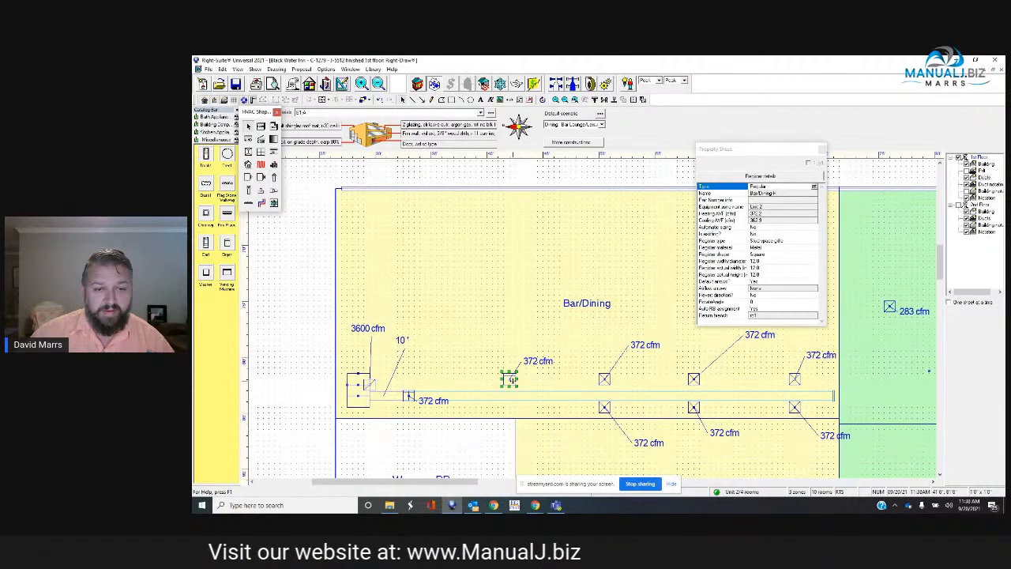
drag(513, 400, 513, 400)
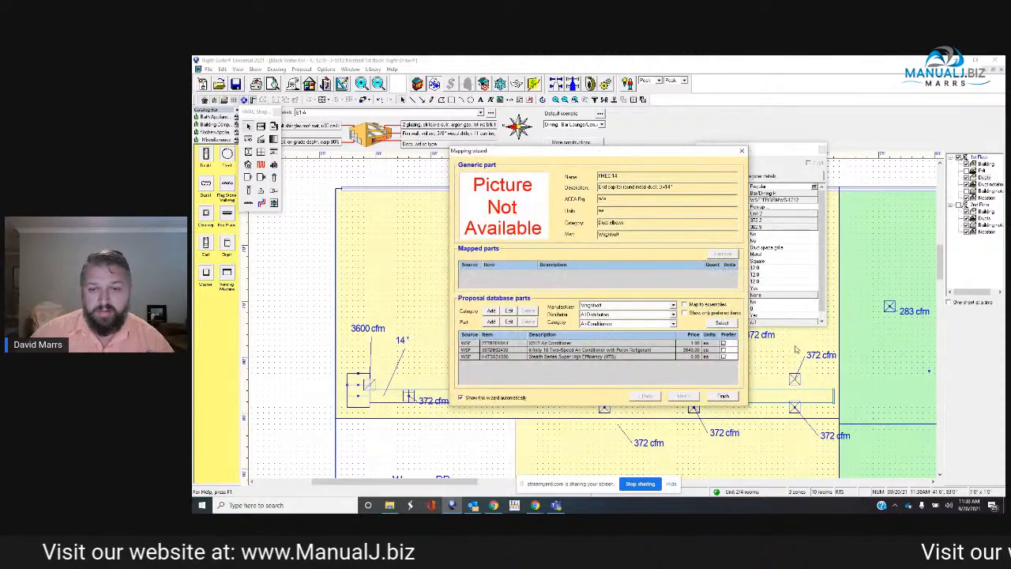
click(724, 396)
click(605, 294)
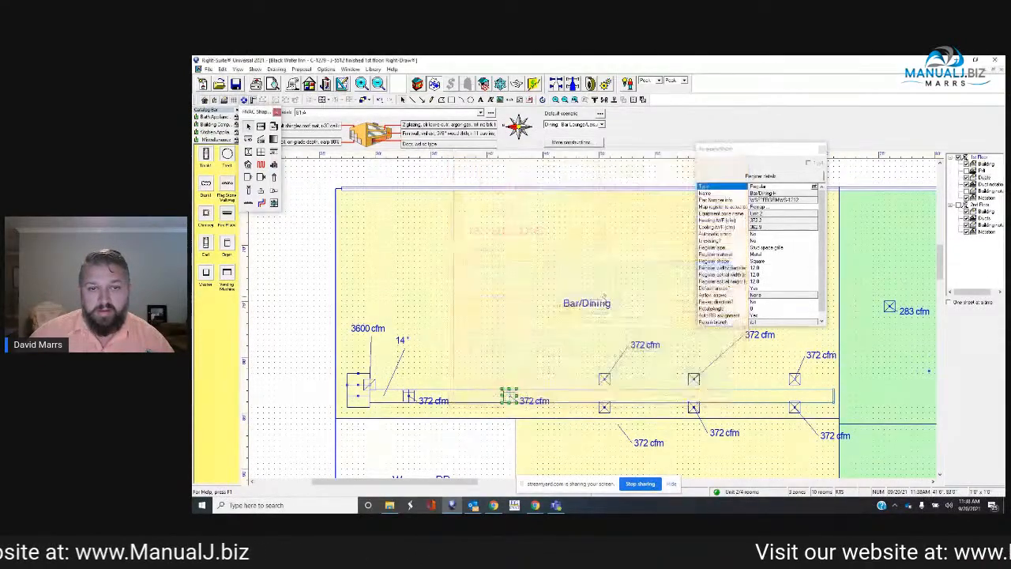
drag(444, 406, 497, 370)
drag(564, 374, 559, 367)
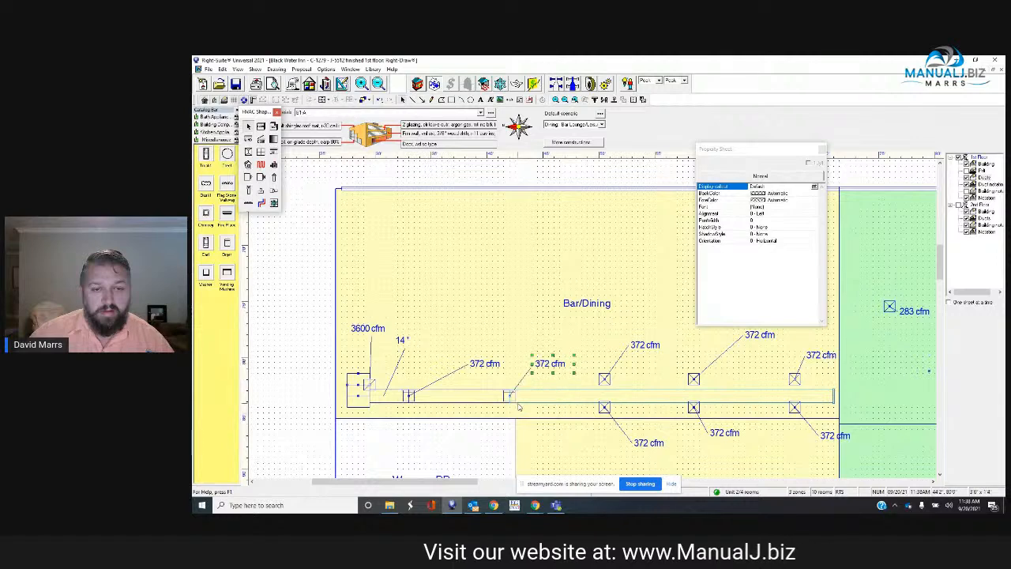
- Change the first register below the trunk to a Stud space grille and set its rotate angle to 180
click(605, 406)
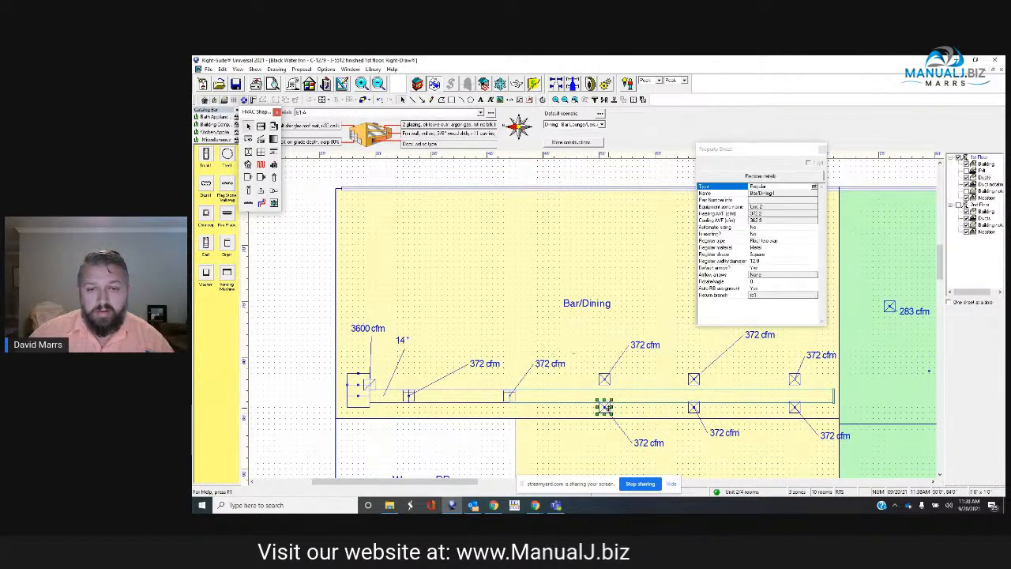
click(777, 241)
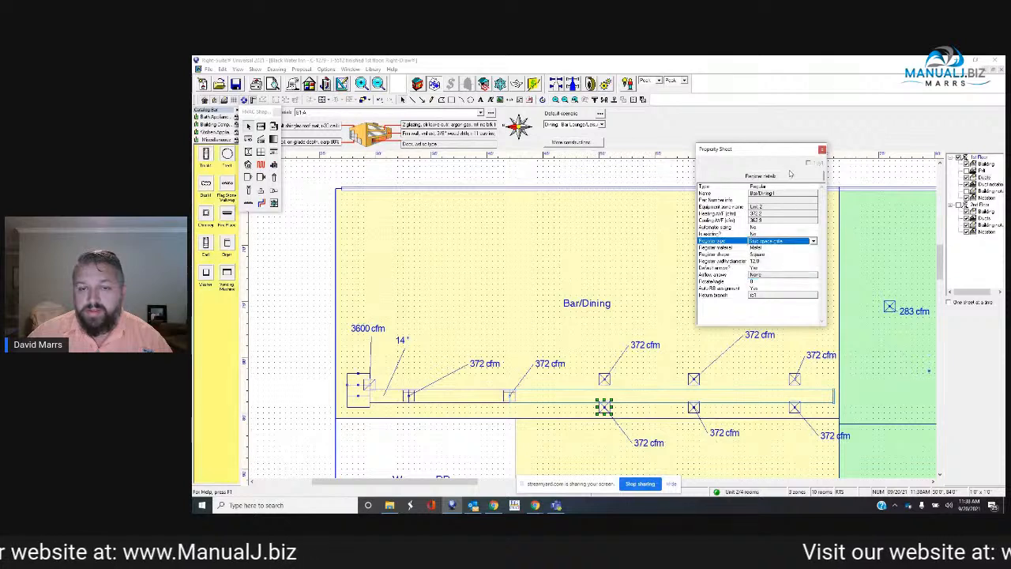
click(772, 253)
click(766, 302)
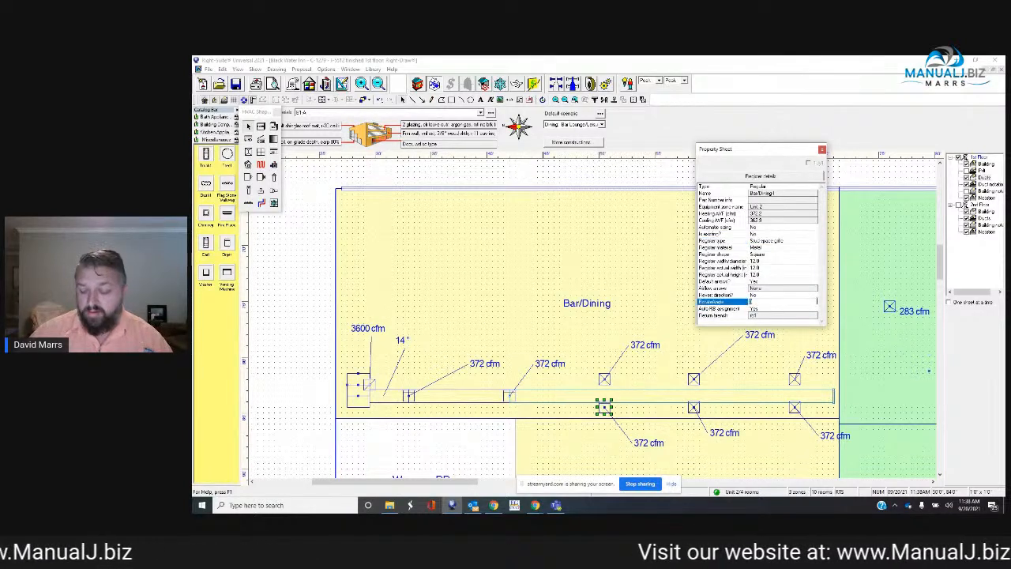
text(90)
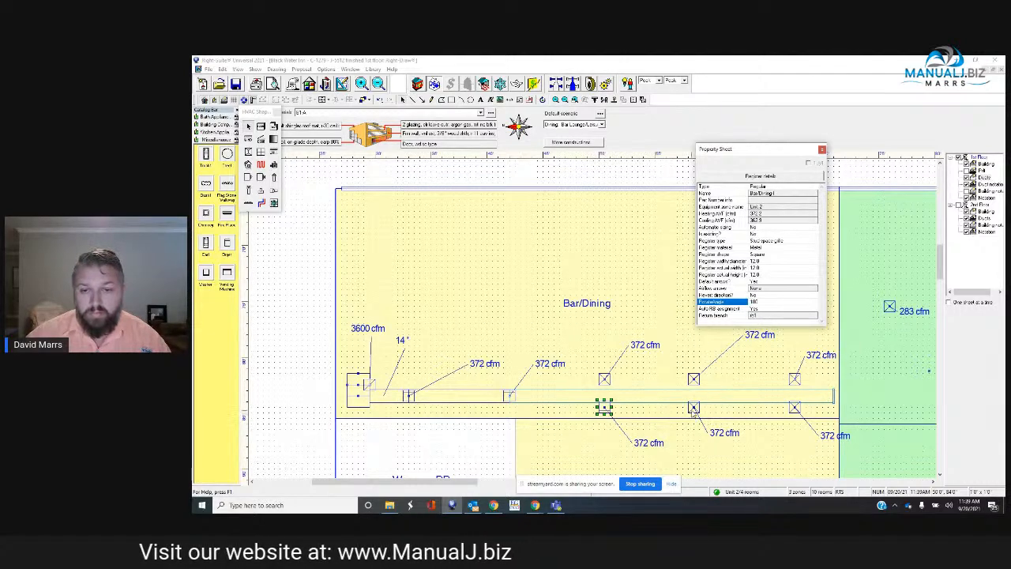
- Change the middle register below the trunk to a Stud space grille and rotate it 180 degrees
click(692, 407)
click(814, 241)
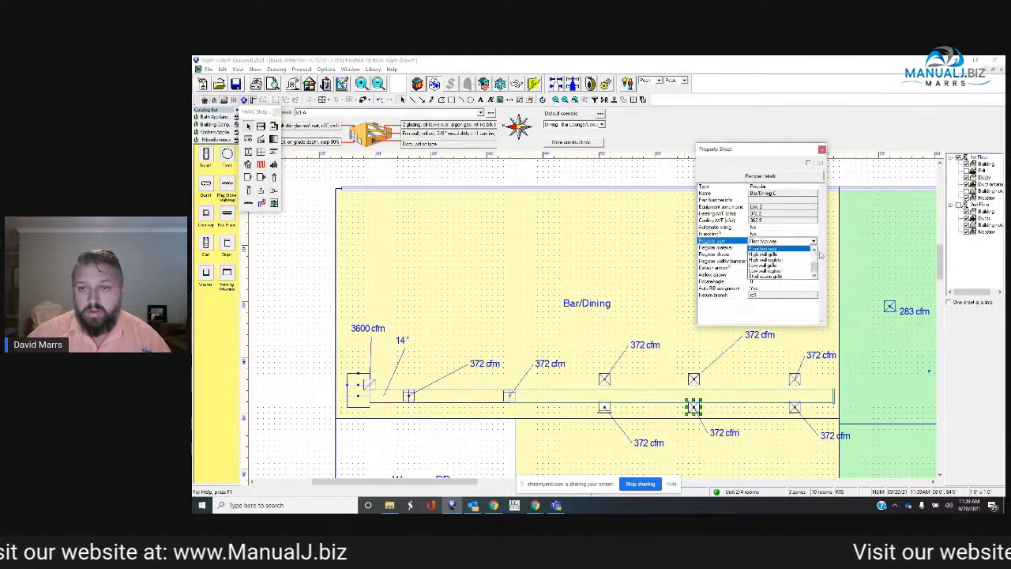
click(778, 266)
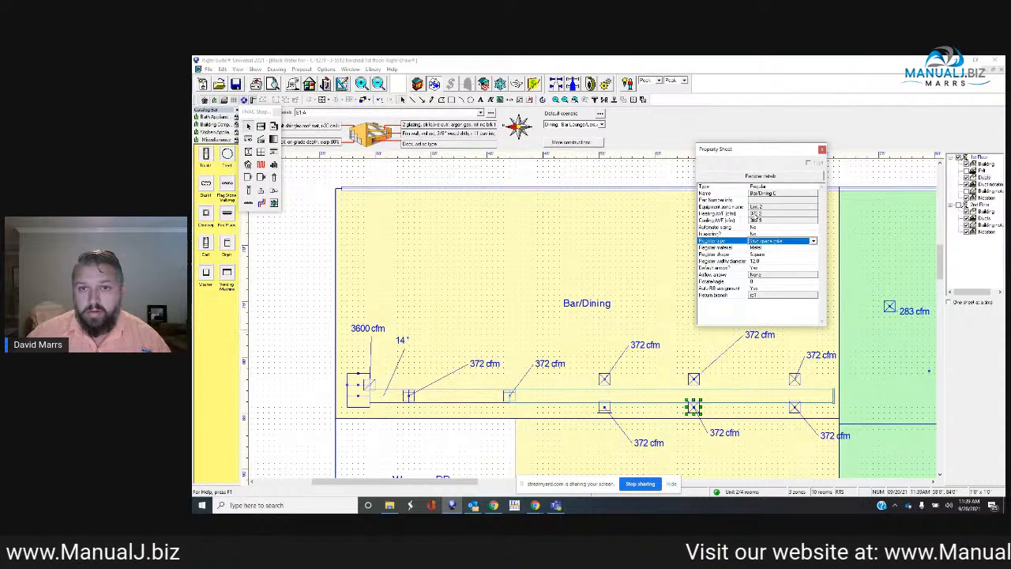
click(768, 302)
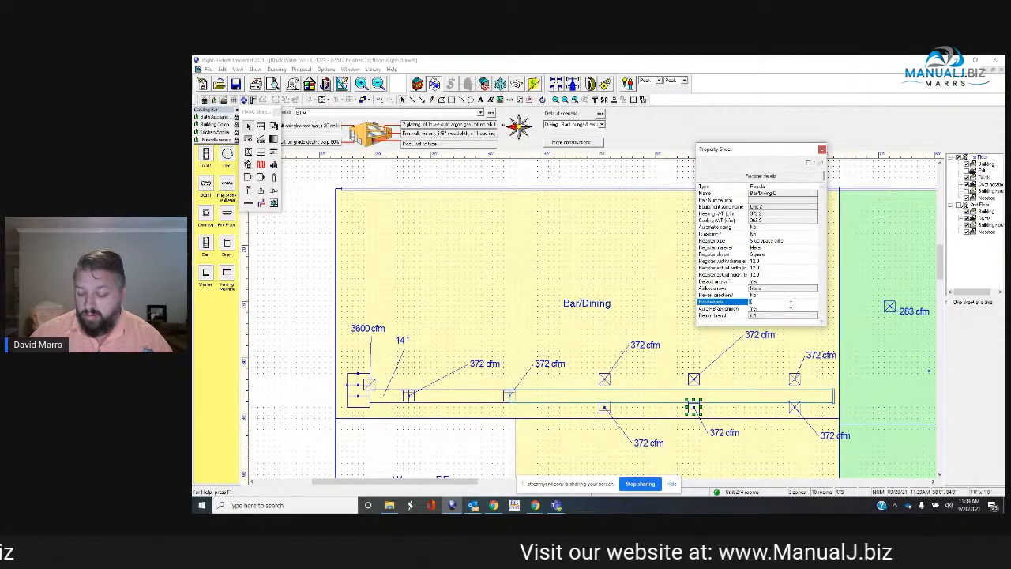
- Set the last register below the trunk to a rotate angle of 180 and the Stud space grille type
click(794, 408)
click(764, 283)
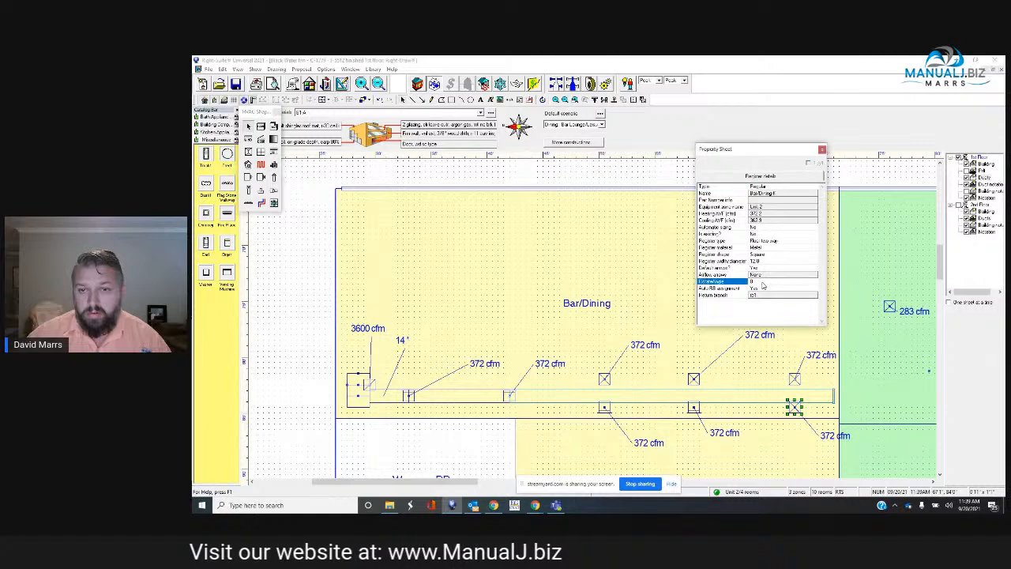
text(180)
key(Return)
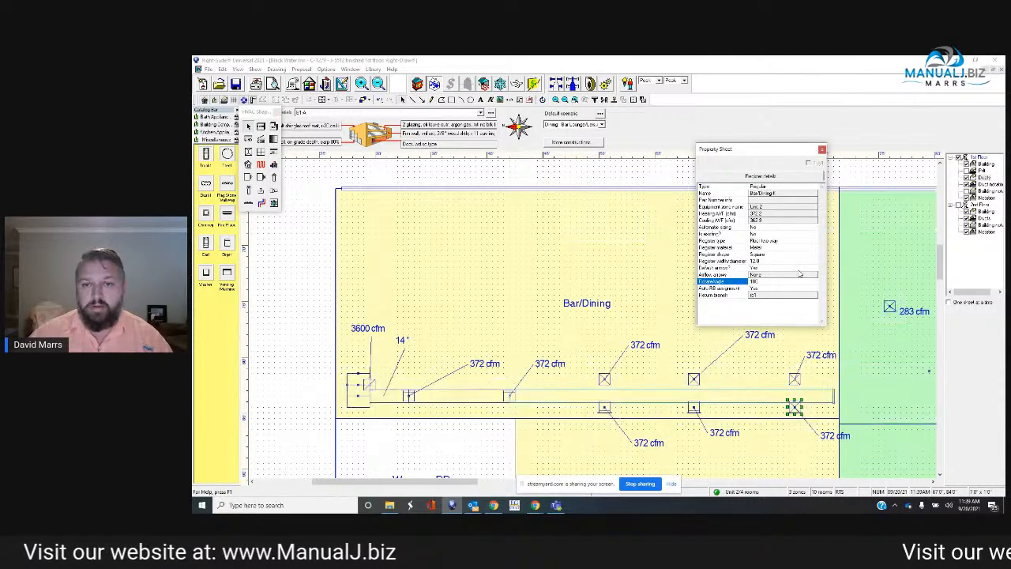
click(785, 240)
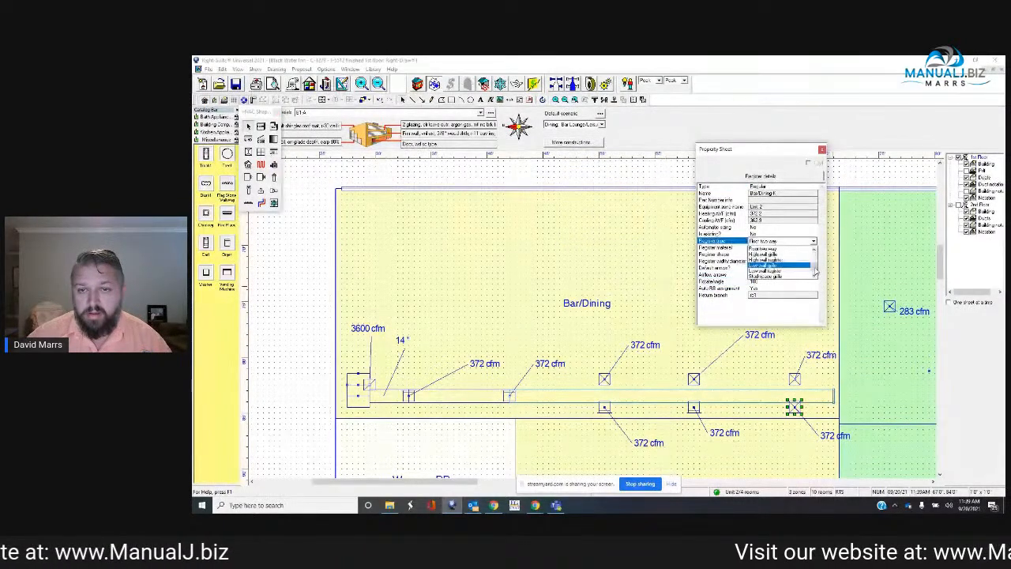
click(805, 276)
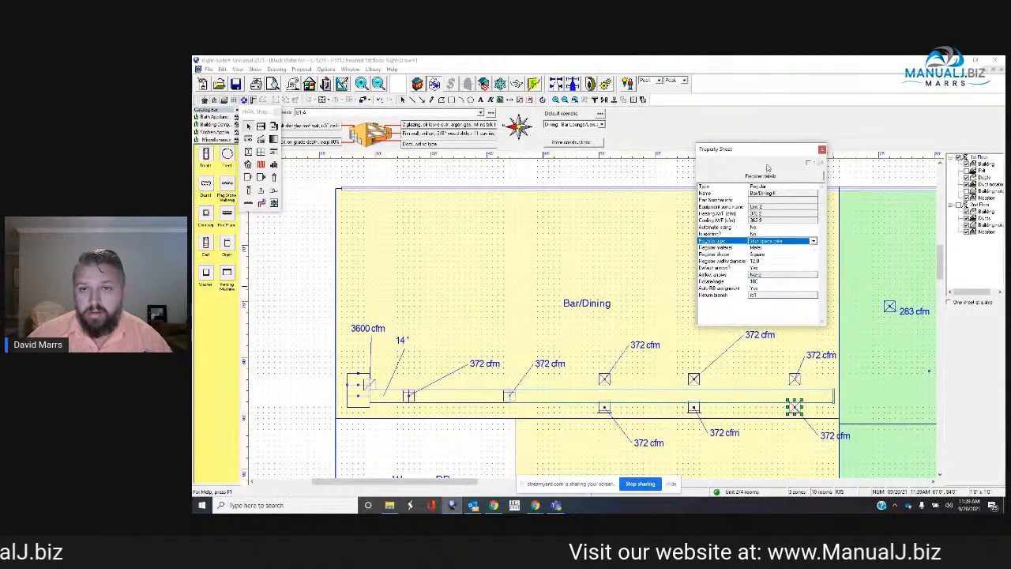
- Shift the three registers below the trunk slightly toward the duct's far end to stagger them from the upper row
click(604, 382)
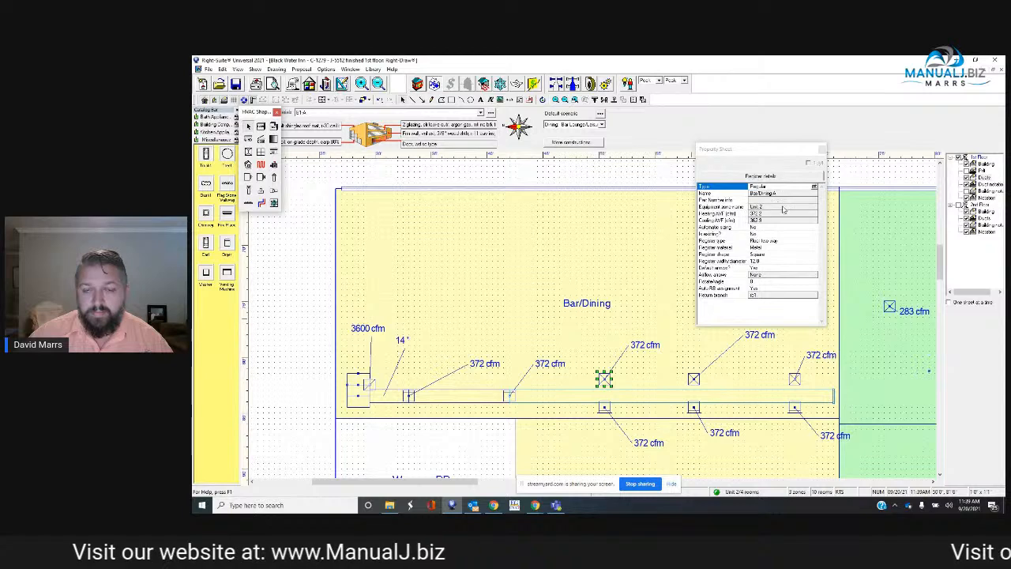
click(604, 407)
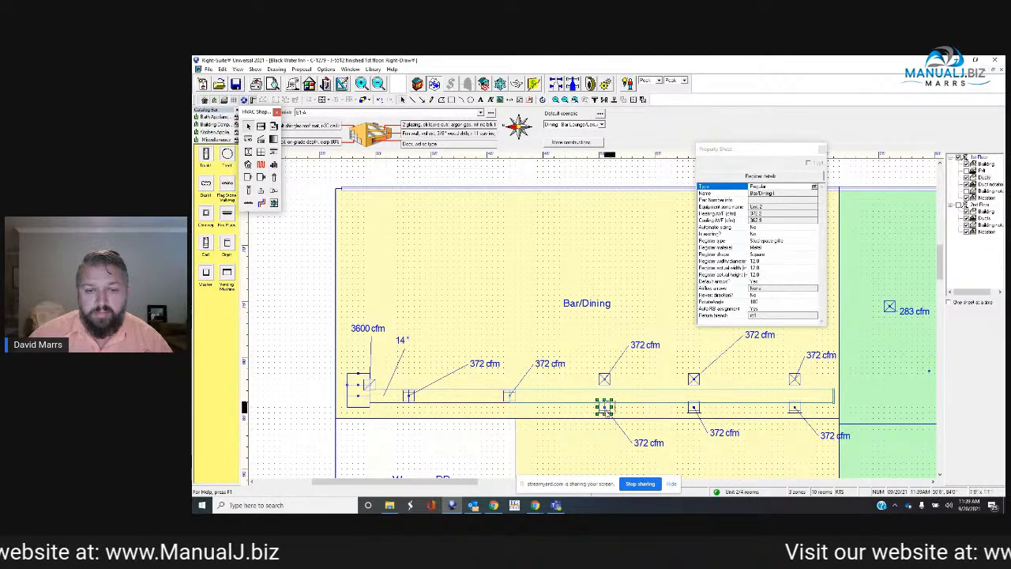
drag(604, 408, 610, 408)
click(693, 408)
drag(693, 408, 704, 407)
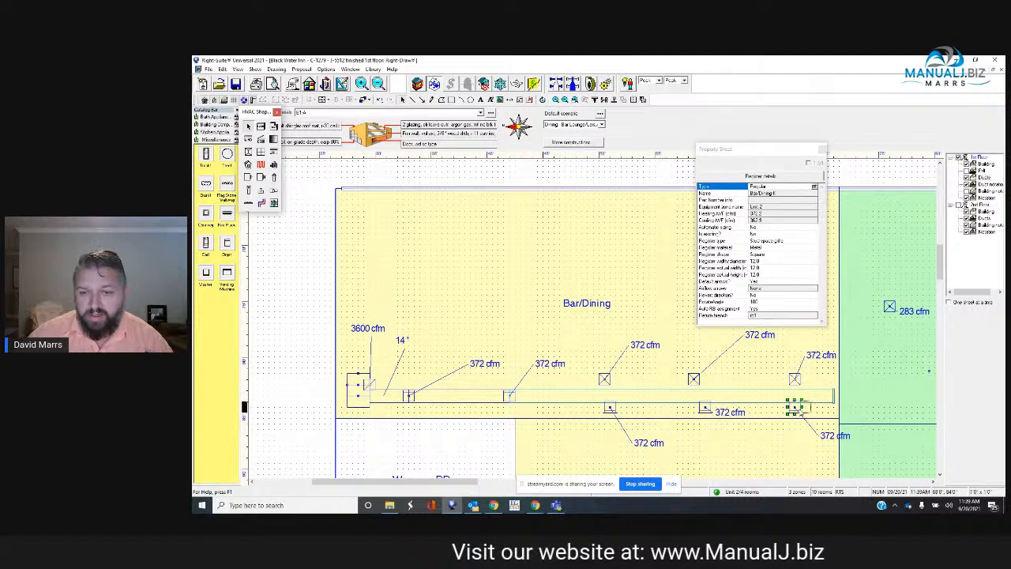
drag(798, 408, 806, 408)
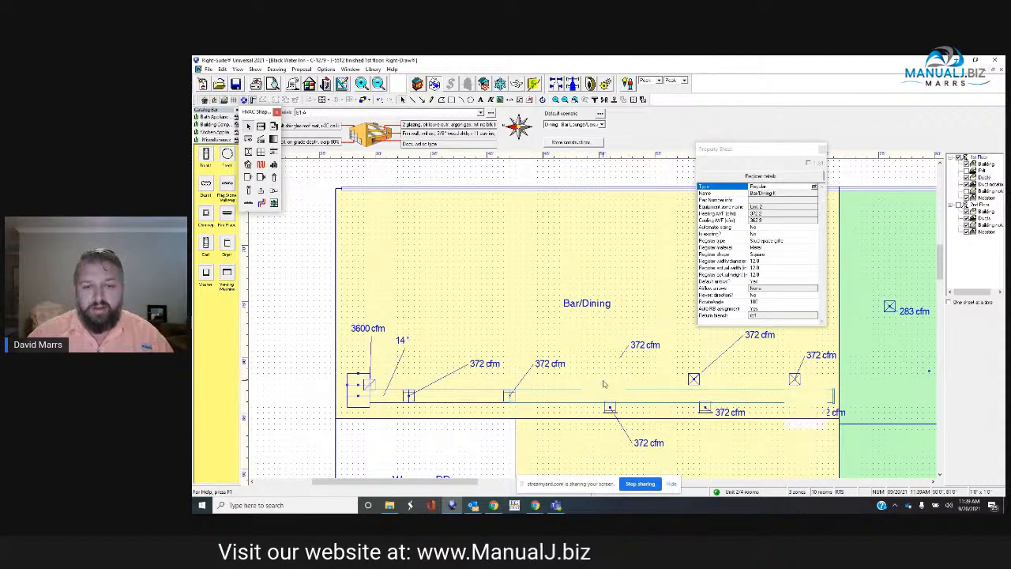
- Change the first register above the trunk, Bar/Dining A, to a Stud space grille
click(603, 382)
click(771, 242)
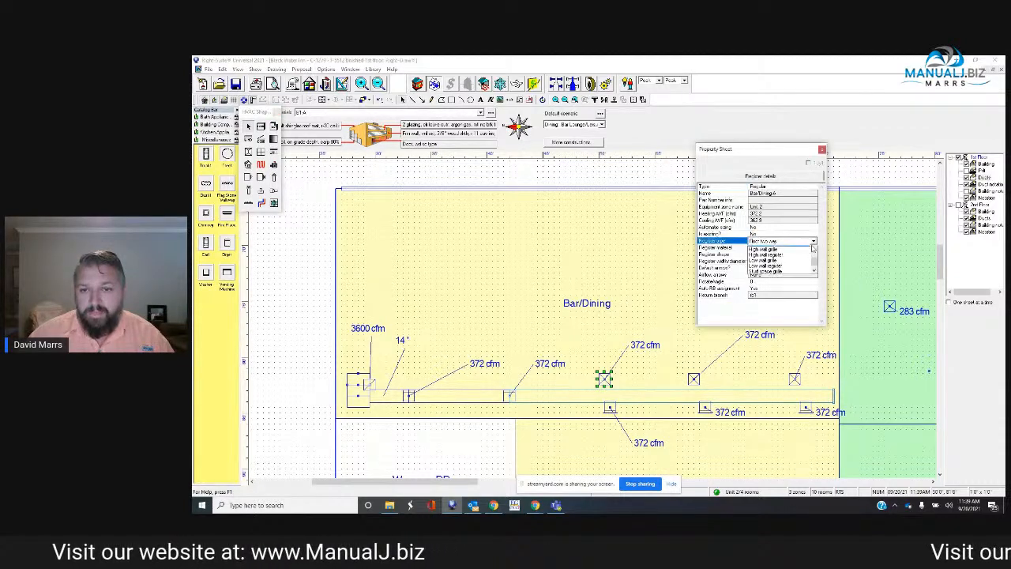
click(803, 276)
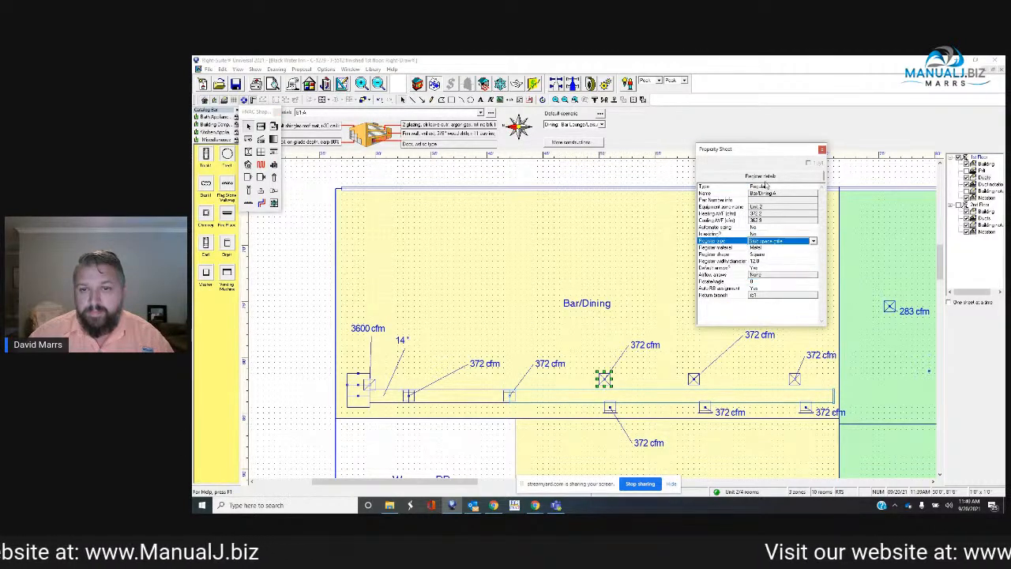
- Change the middle and last registers above the trunk to the Stud space grille type
click(695, 379)
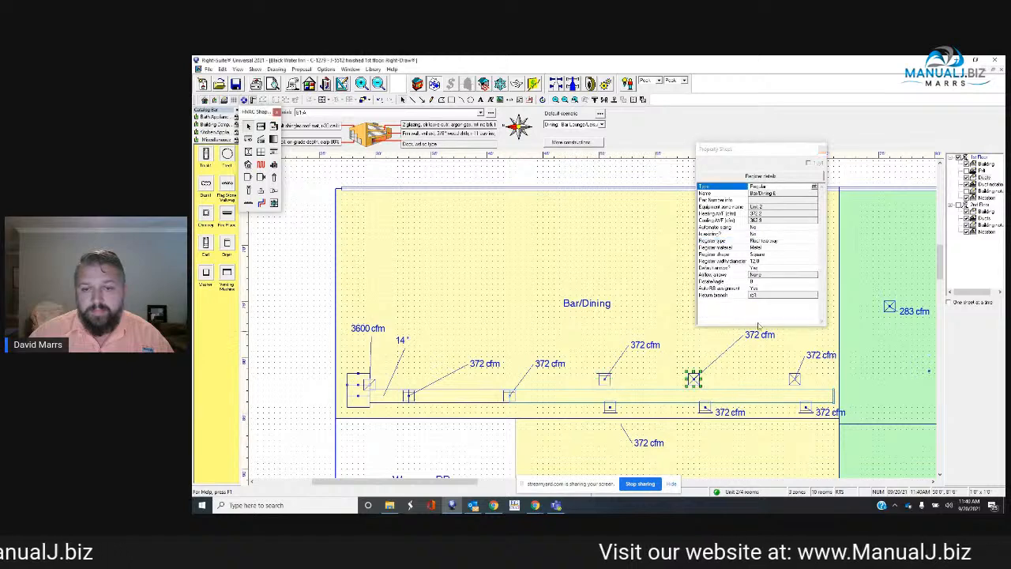
click(813, 241)
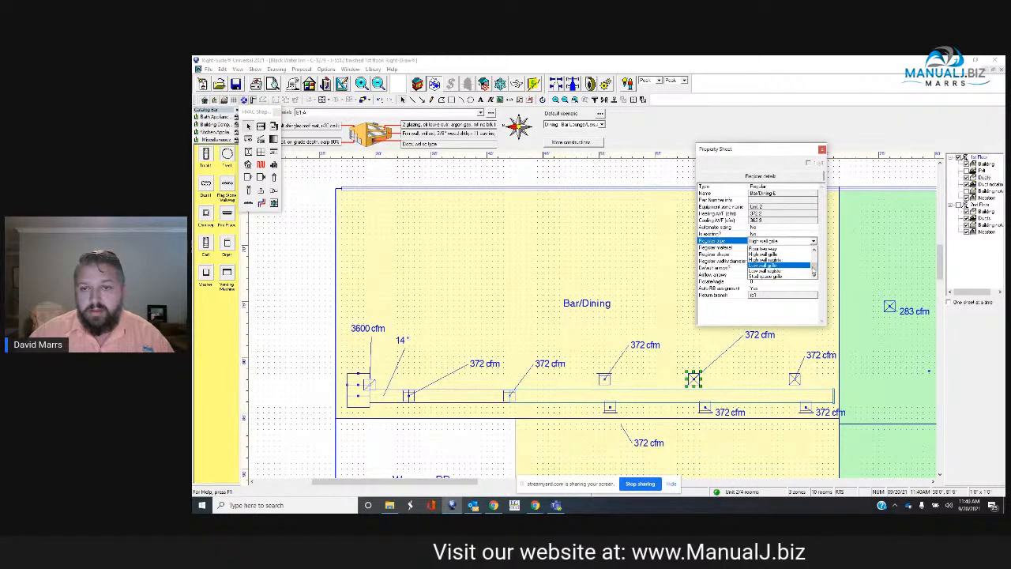
click(778, 265)
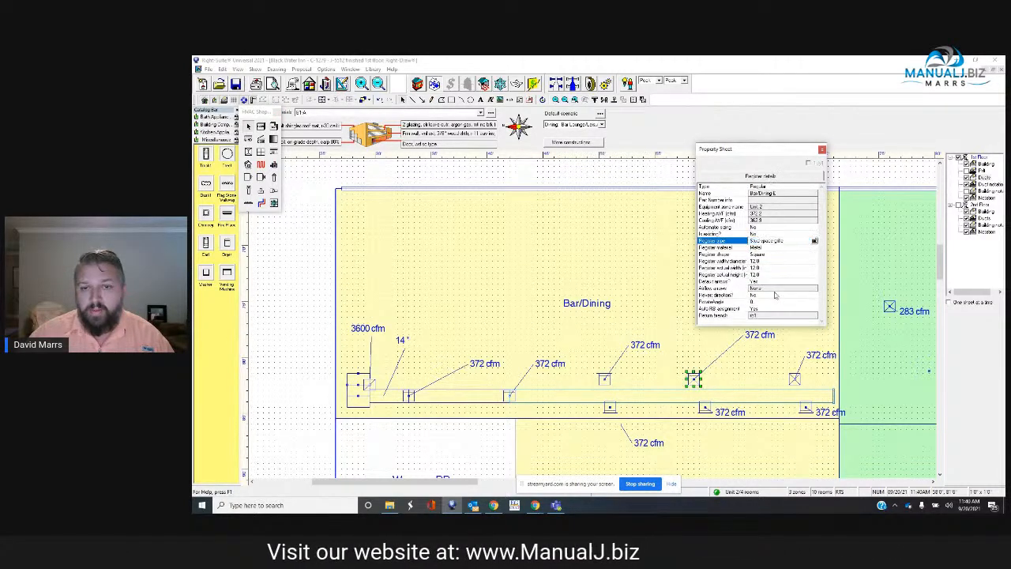
click(795, 380)
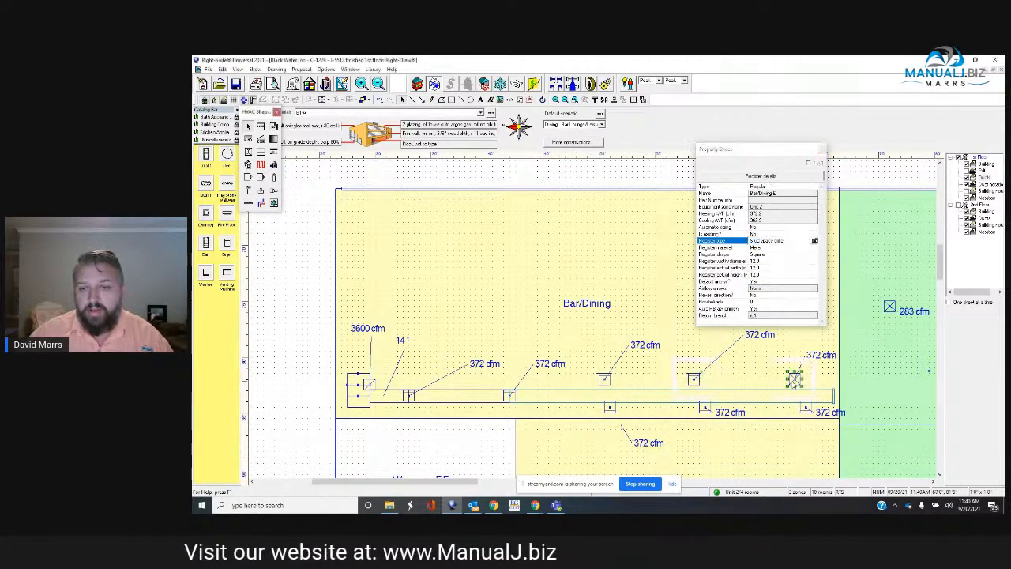
click(813, 241)
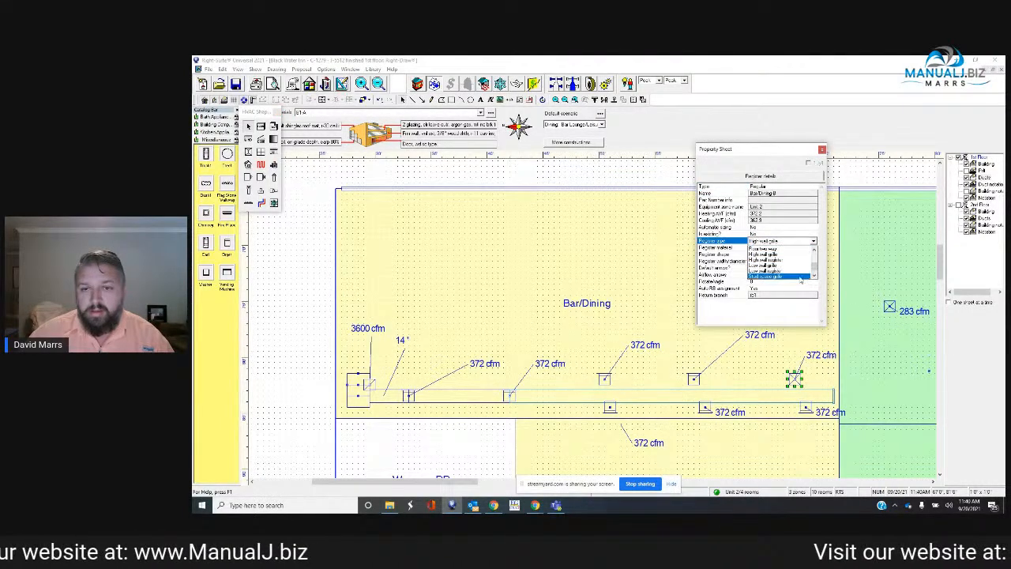
click(799, 276)
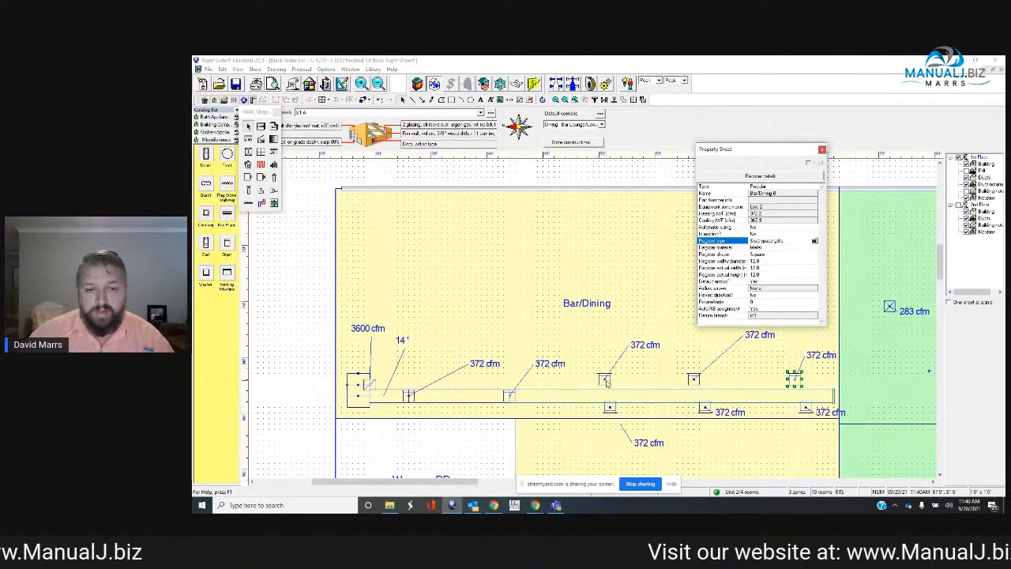
- Attach the first upper and first lower registers to the trunk, placing their airflow labels clear above and below the duct
click(605, 380)
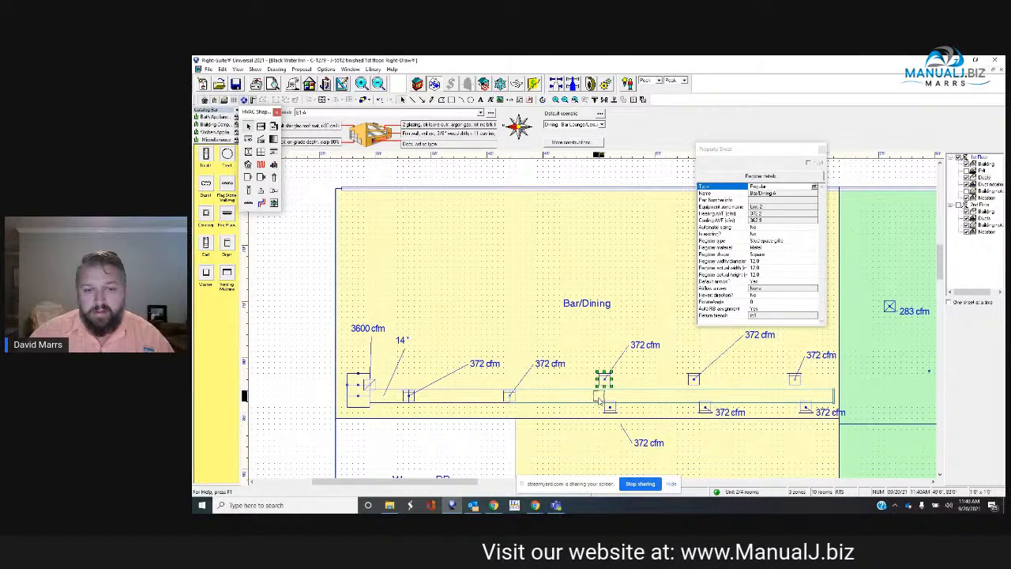
drag(599, 397, 600, 398)
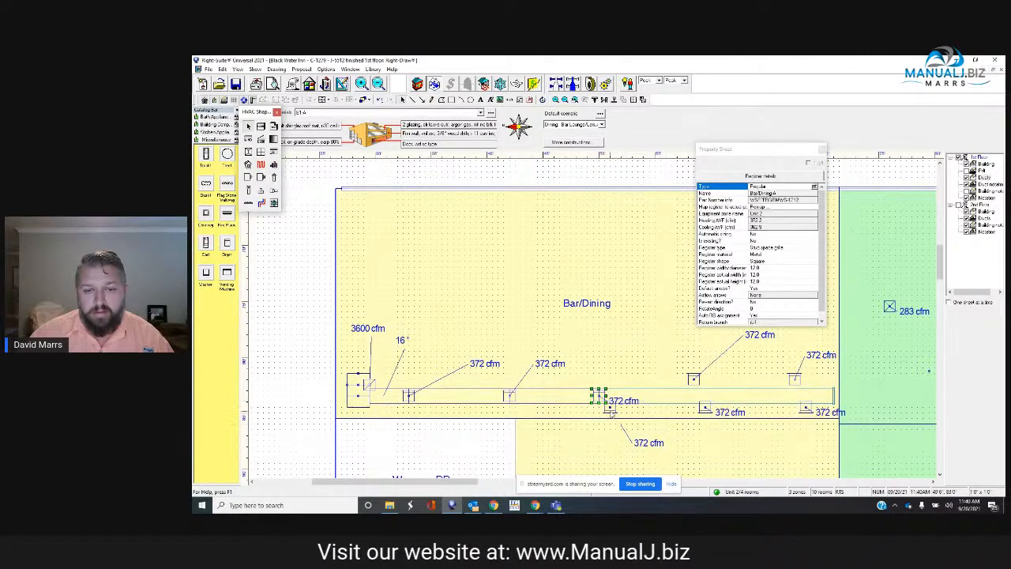
click(602, 398)
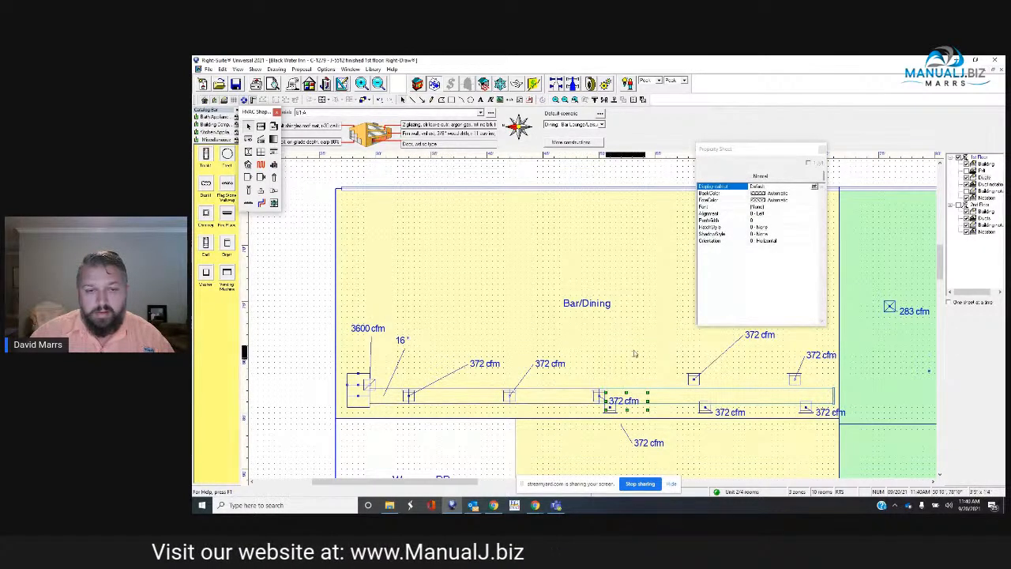
drag(634, 354, 635, 346)
click(609, 405)
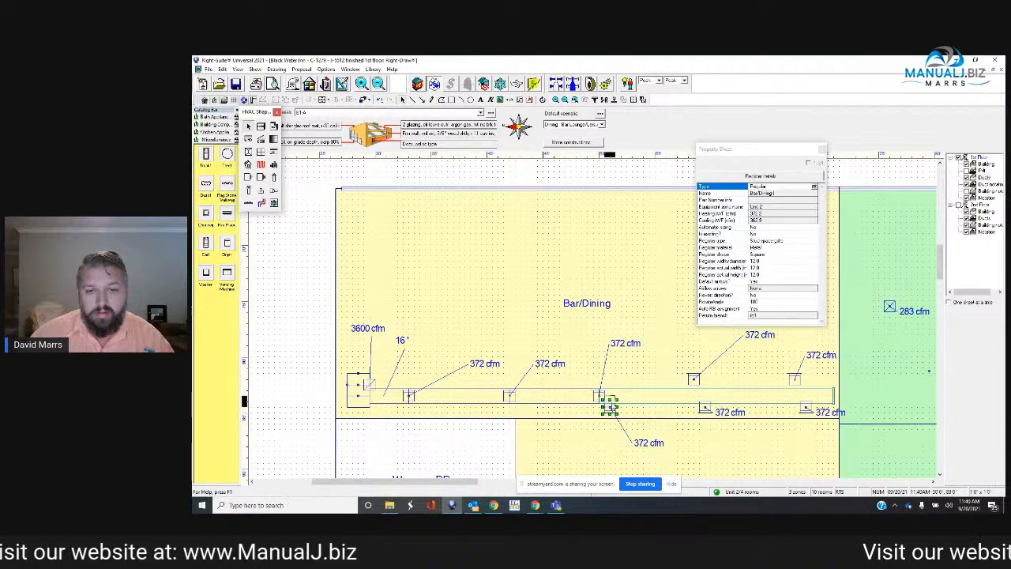
drag(609, 405, 654, 427)
- Try to nudge the attached first lower register off the trunk line, and undo that move
click(694, 380)
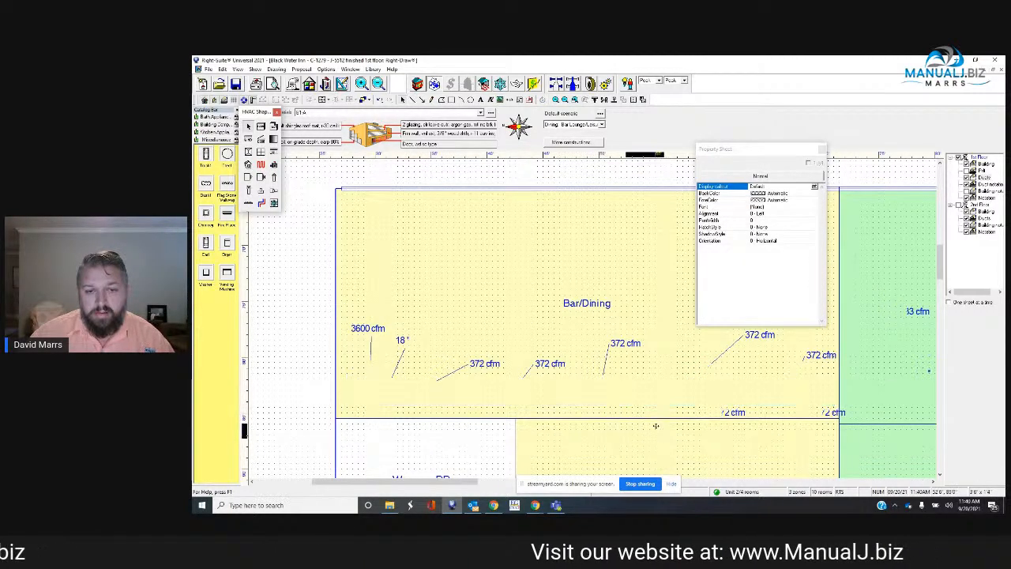
click(692, 383)
click(612, 402)
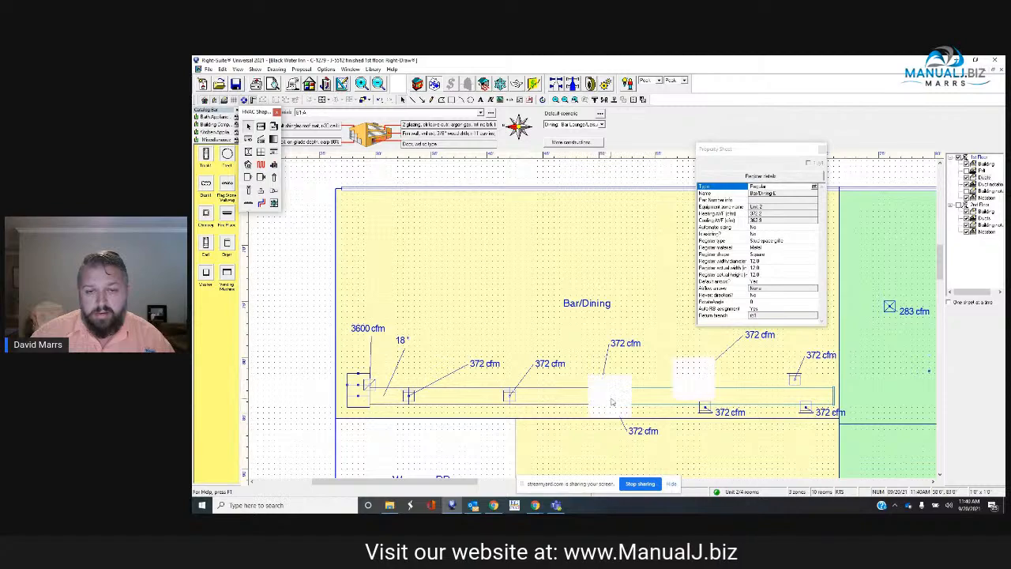
drag(611, 401, 617, 407)
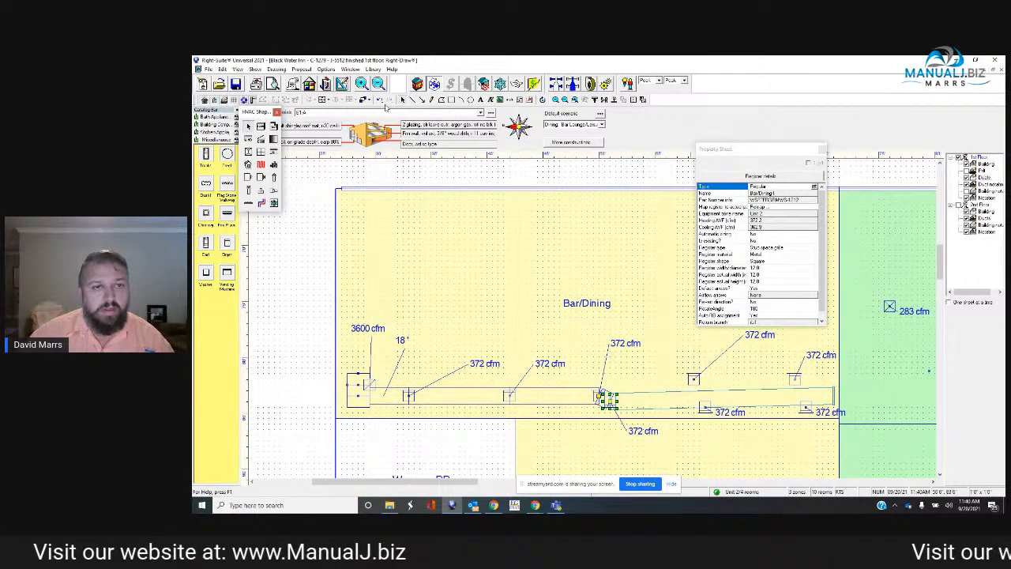
click(380, 100)
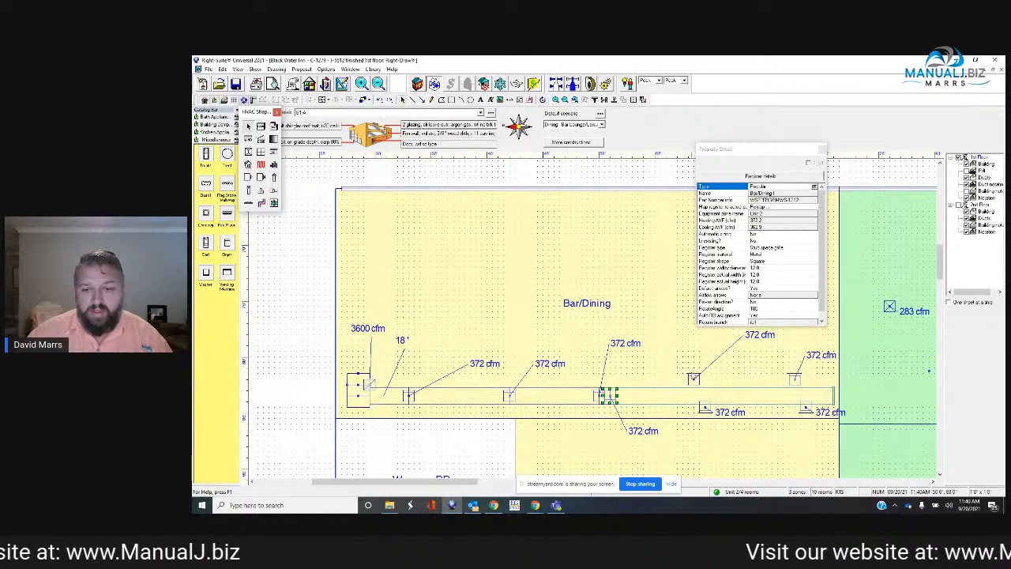
- Attach the middle upper register, Bar/Dining E, to the trunk and select its airflow label
click(692, 381)
drag(693, 380, 688, 395)
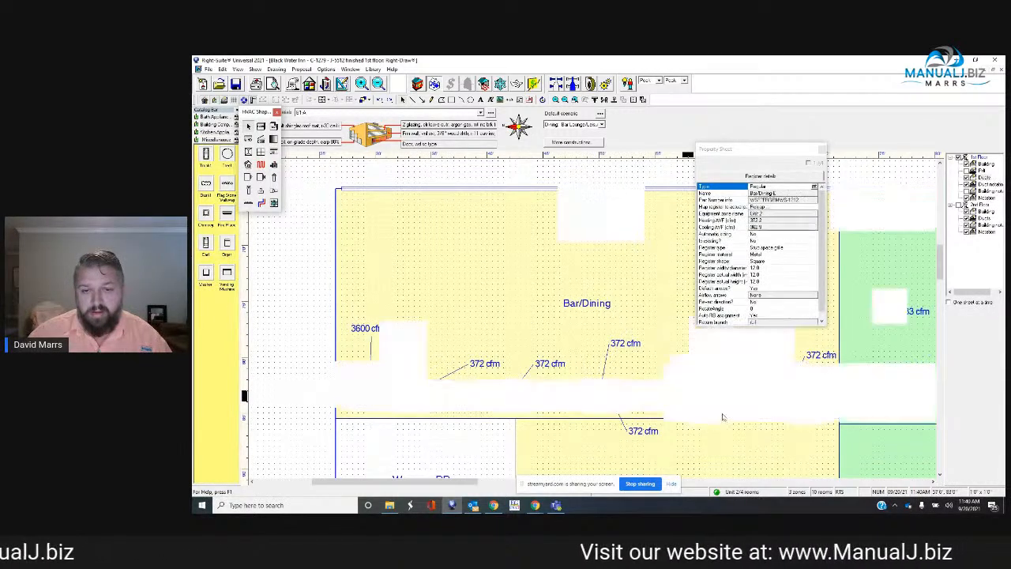
click(707, 409)
click(719, 395)
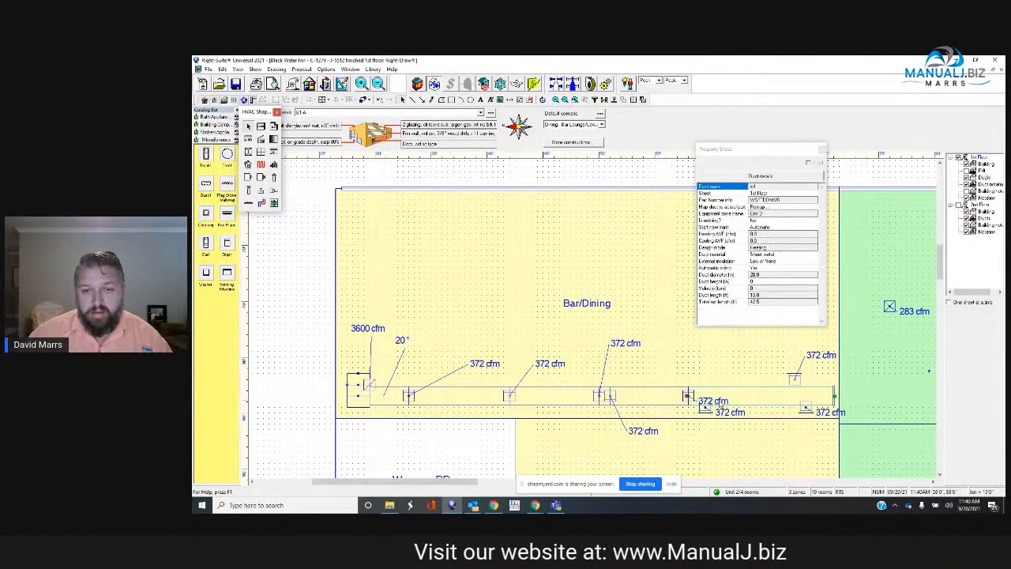
click(719, 395)
click(721, 402)
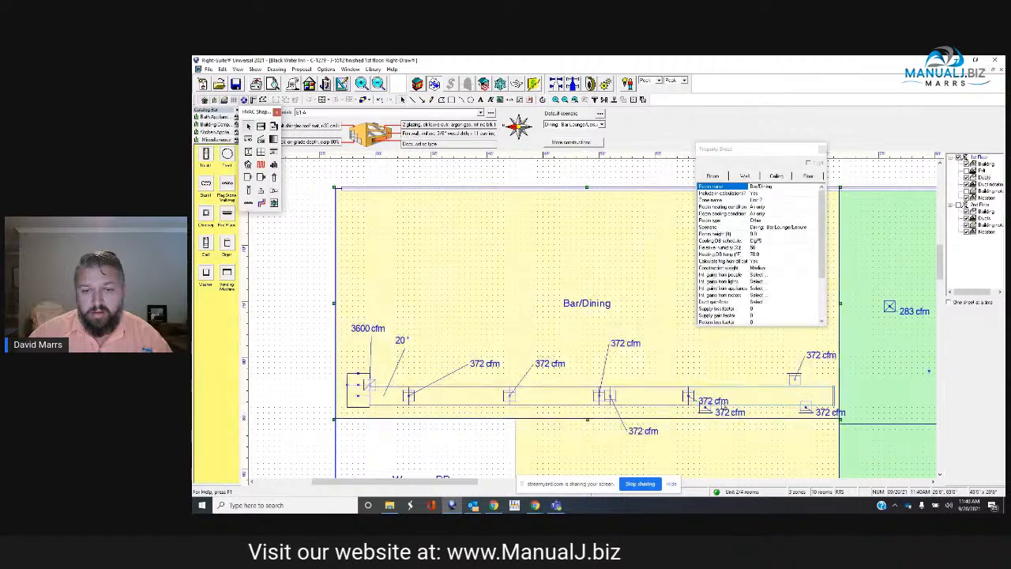
click(721, 401)
click(721, 401)
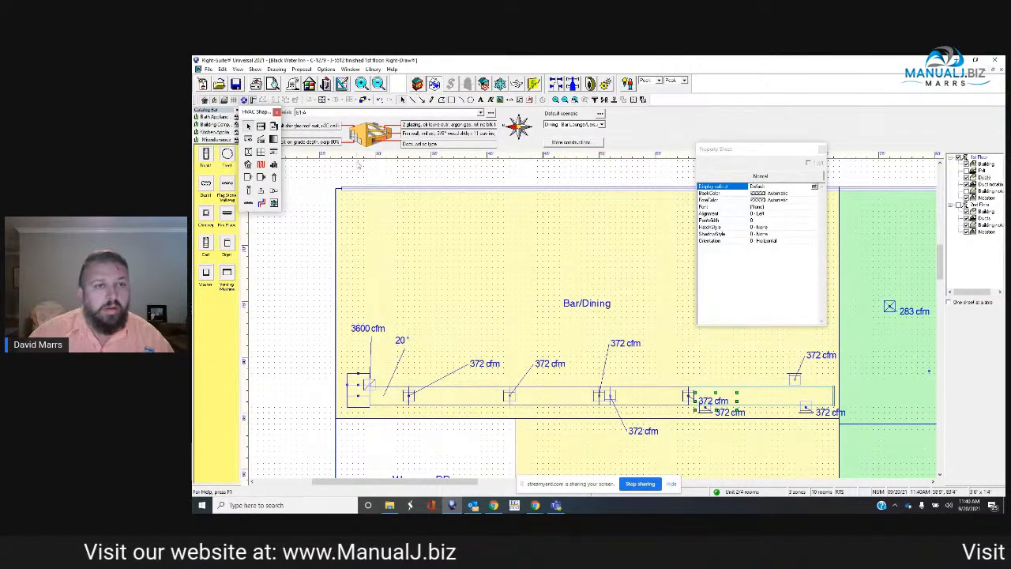
- Set the duct drawing mode to one-line ducts and move the middle upper register's airflow label above the trunk
click(276, 69)
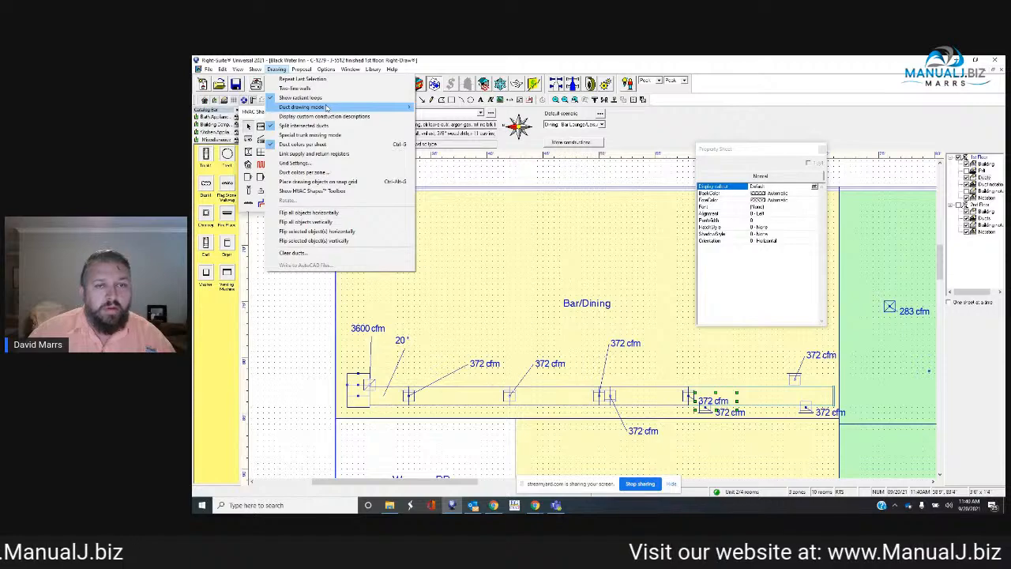
click(327, 107)
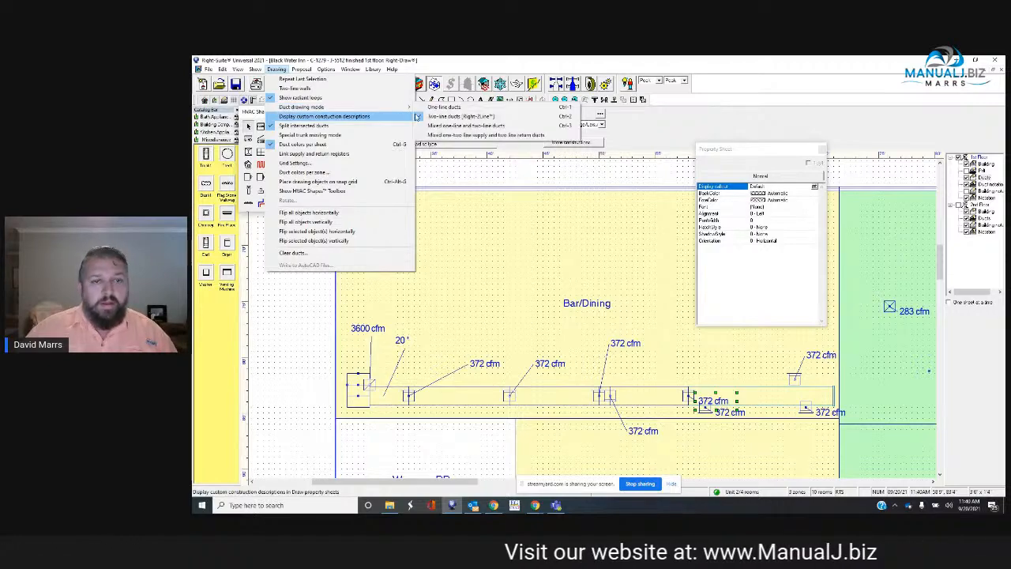
click(466, 109)
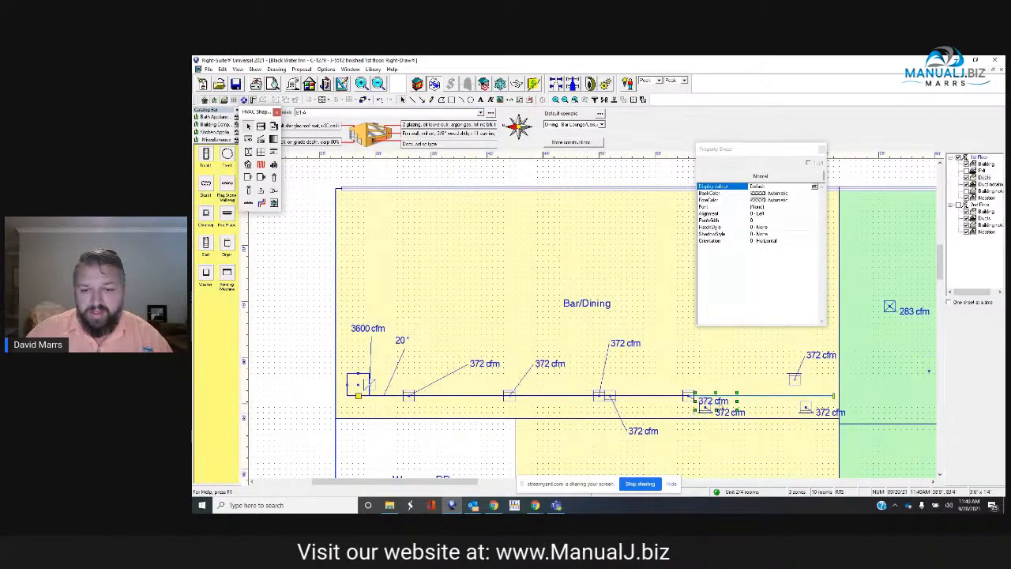
click(721, 407)
drag(718, 403, 698, 352)
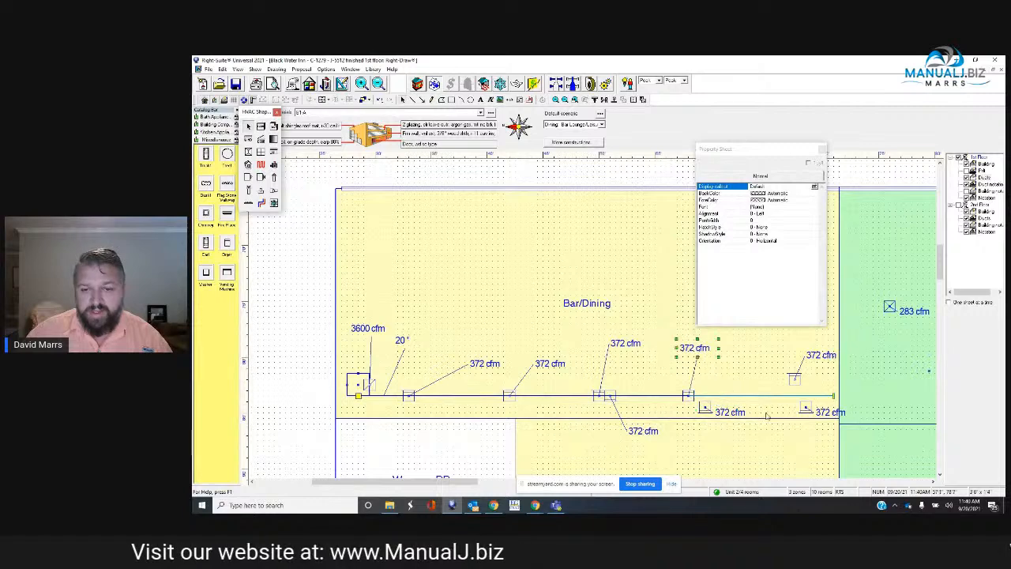
- Attach the middle lower register to the trunk and place its airflow label below the duct
drag(733, 412, 752, 451)
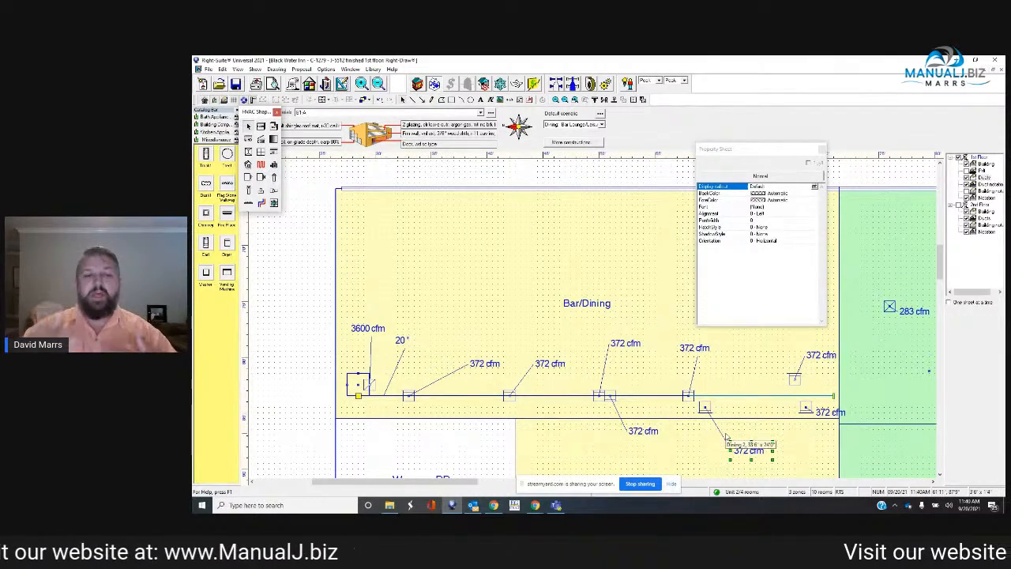
click(704, 407)
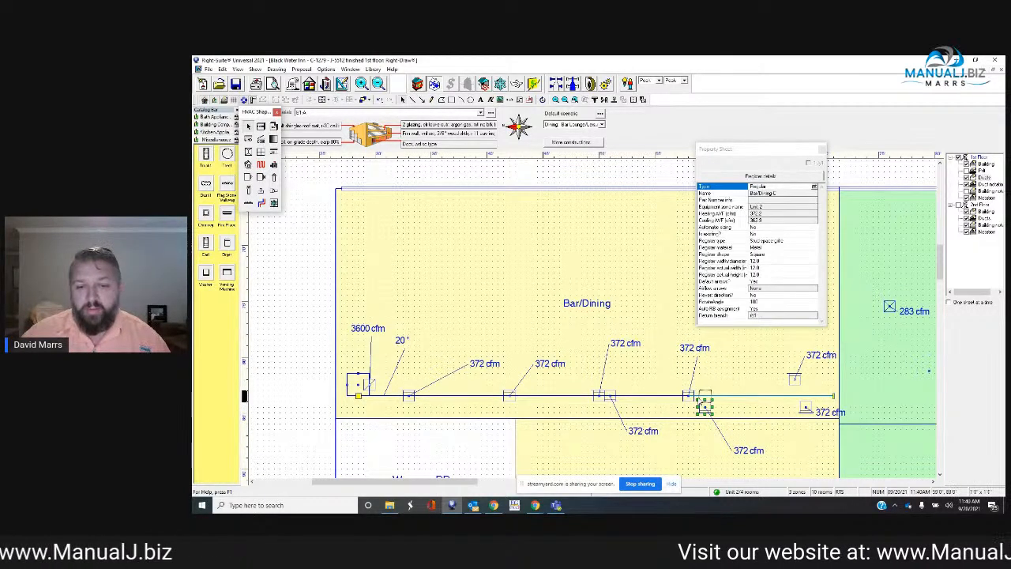
drag(694, 397, 727, 431)
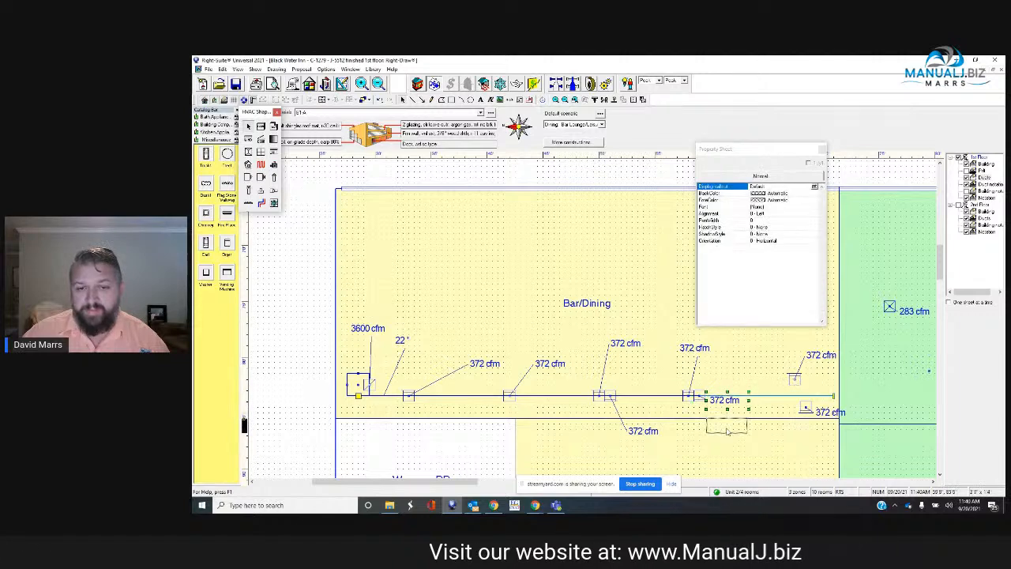
- Attach the last upper and last lower registers to the trunk, placing their airflow labels above and below the duct
click(792, 382)
drag(786, 400, 808, 362)
click(805, 405)
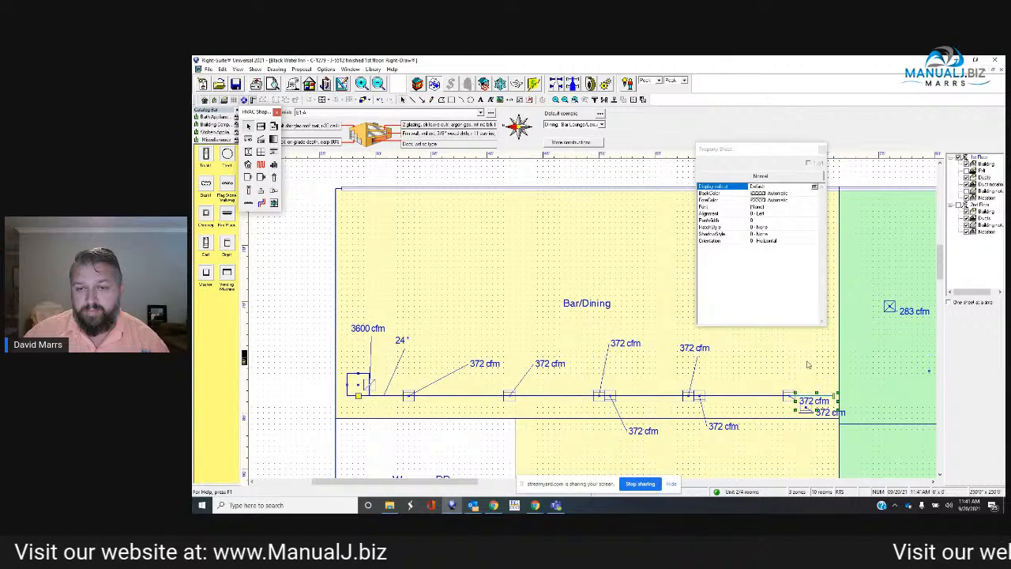
click(805, 409)
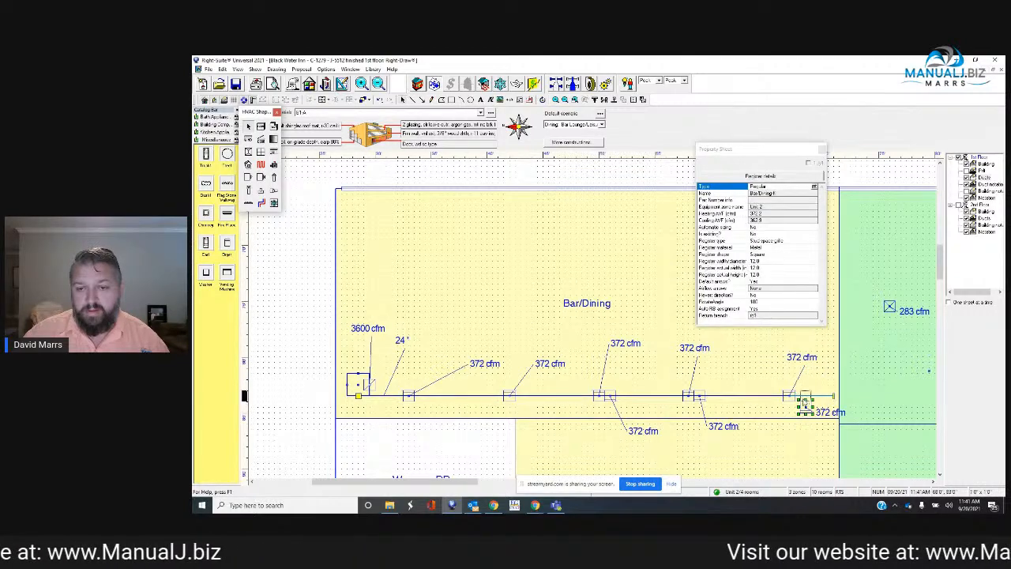
mouse_move(806, 408)
mouse_down()
mouse_move(800, 397)
mouse_move(821, 420)
mouse_up()
click(823, 400)
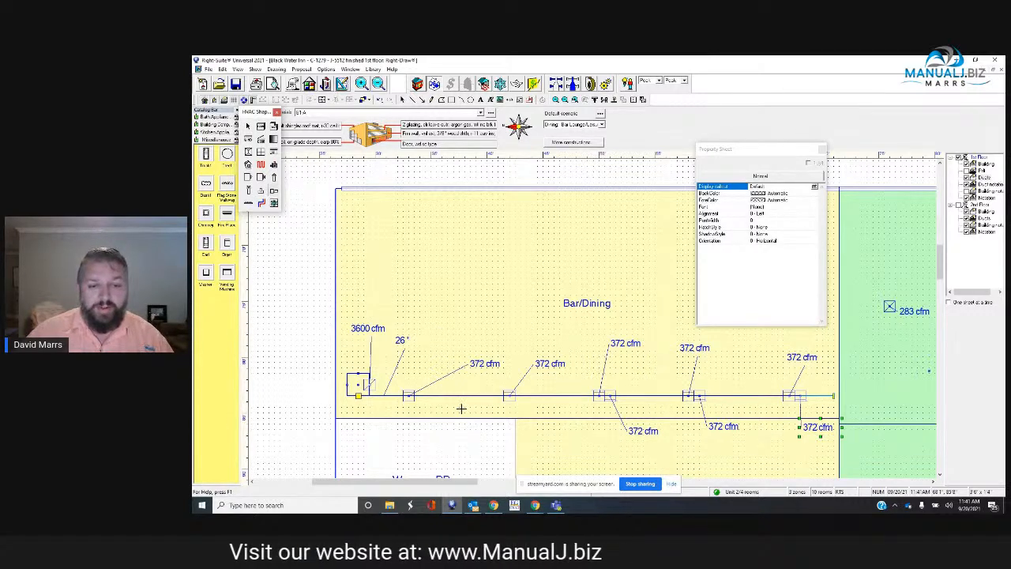
- Insert reducer fittings in the trunk after the second register and the next two register pairs, and move the first two new size labels below the duct
click(514, 395)
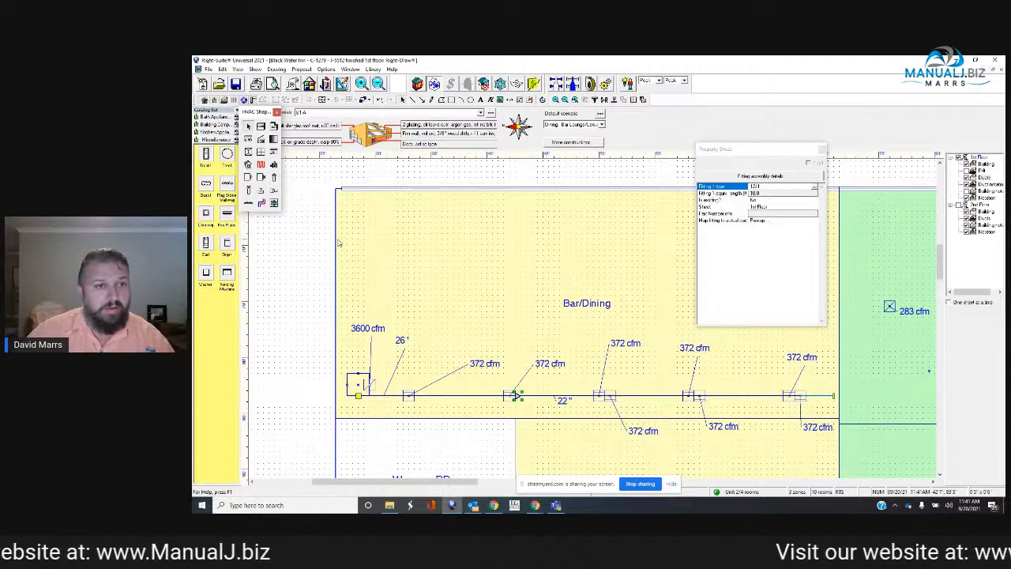
click(615, 397)
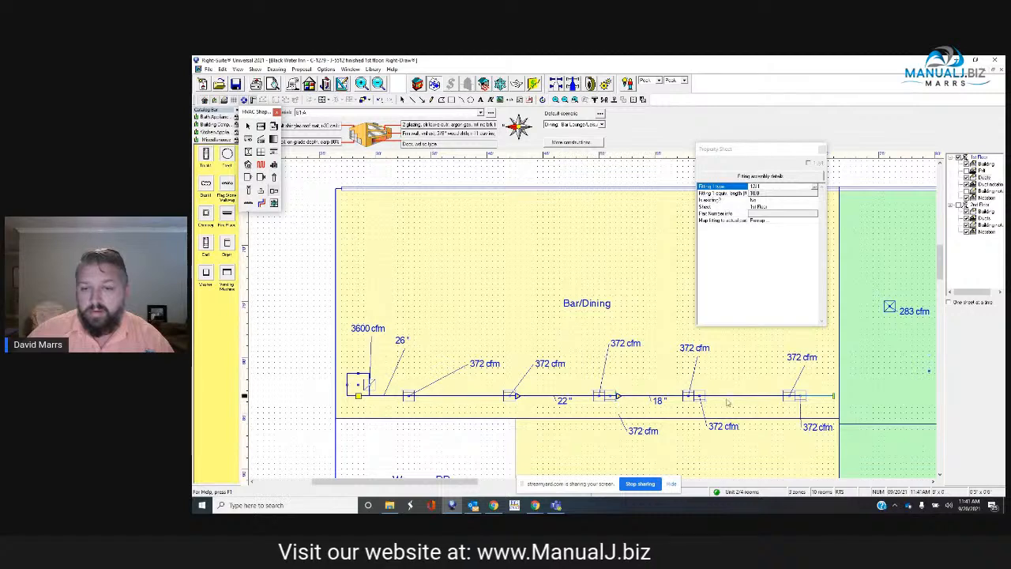
click(578, 417)
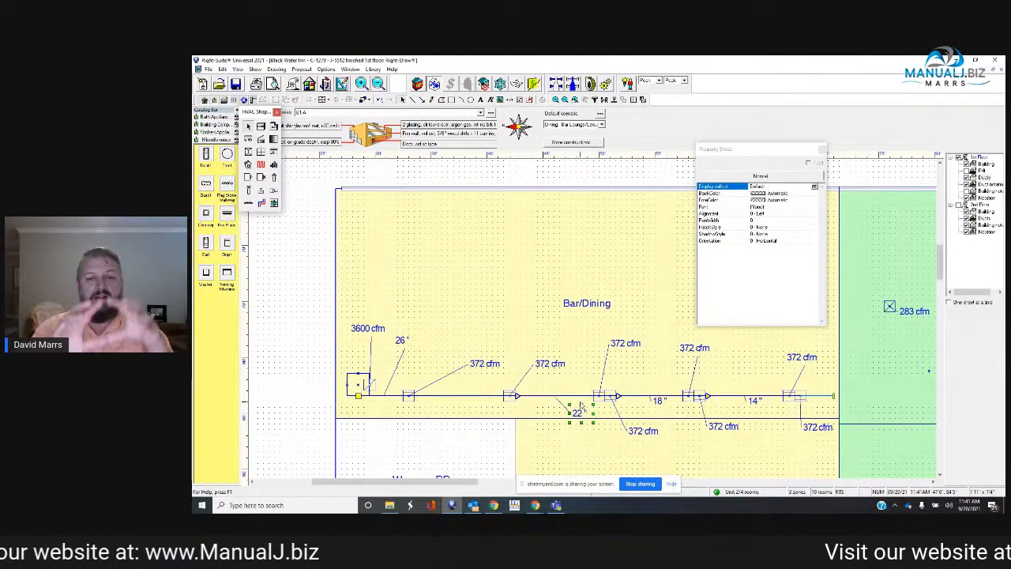
click(654, 402)
drag(654, 402, 656, 411)
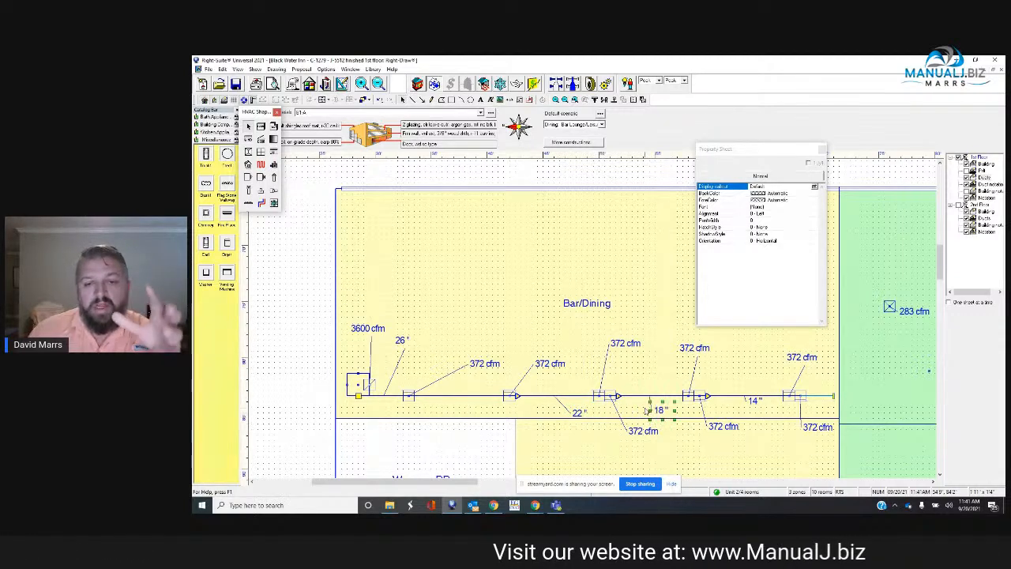